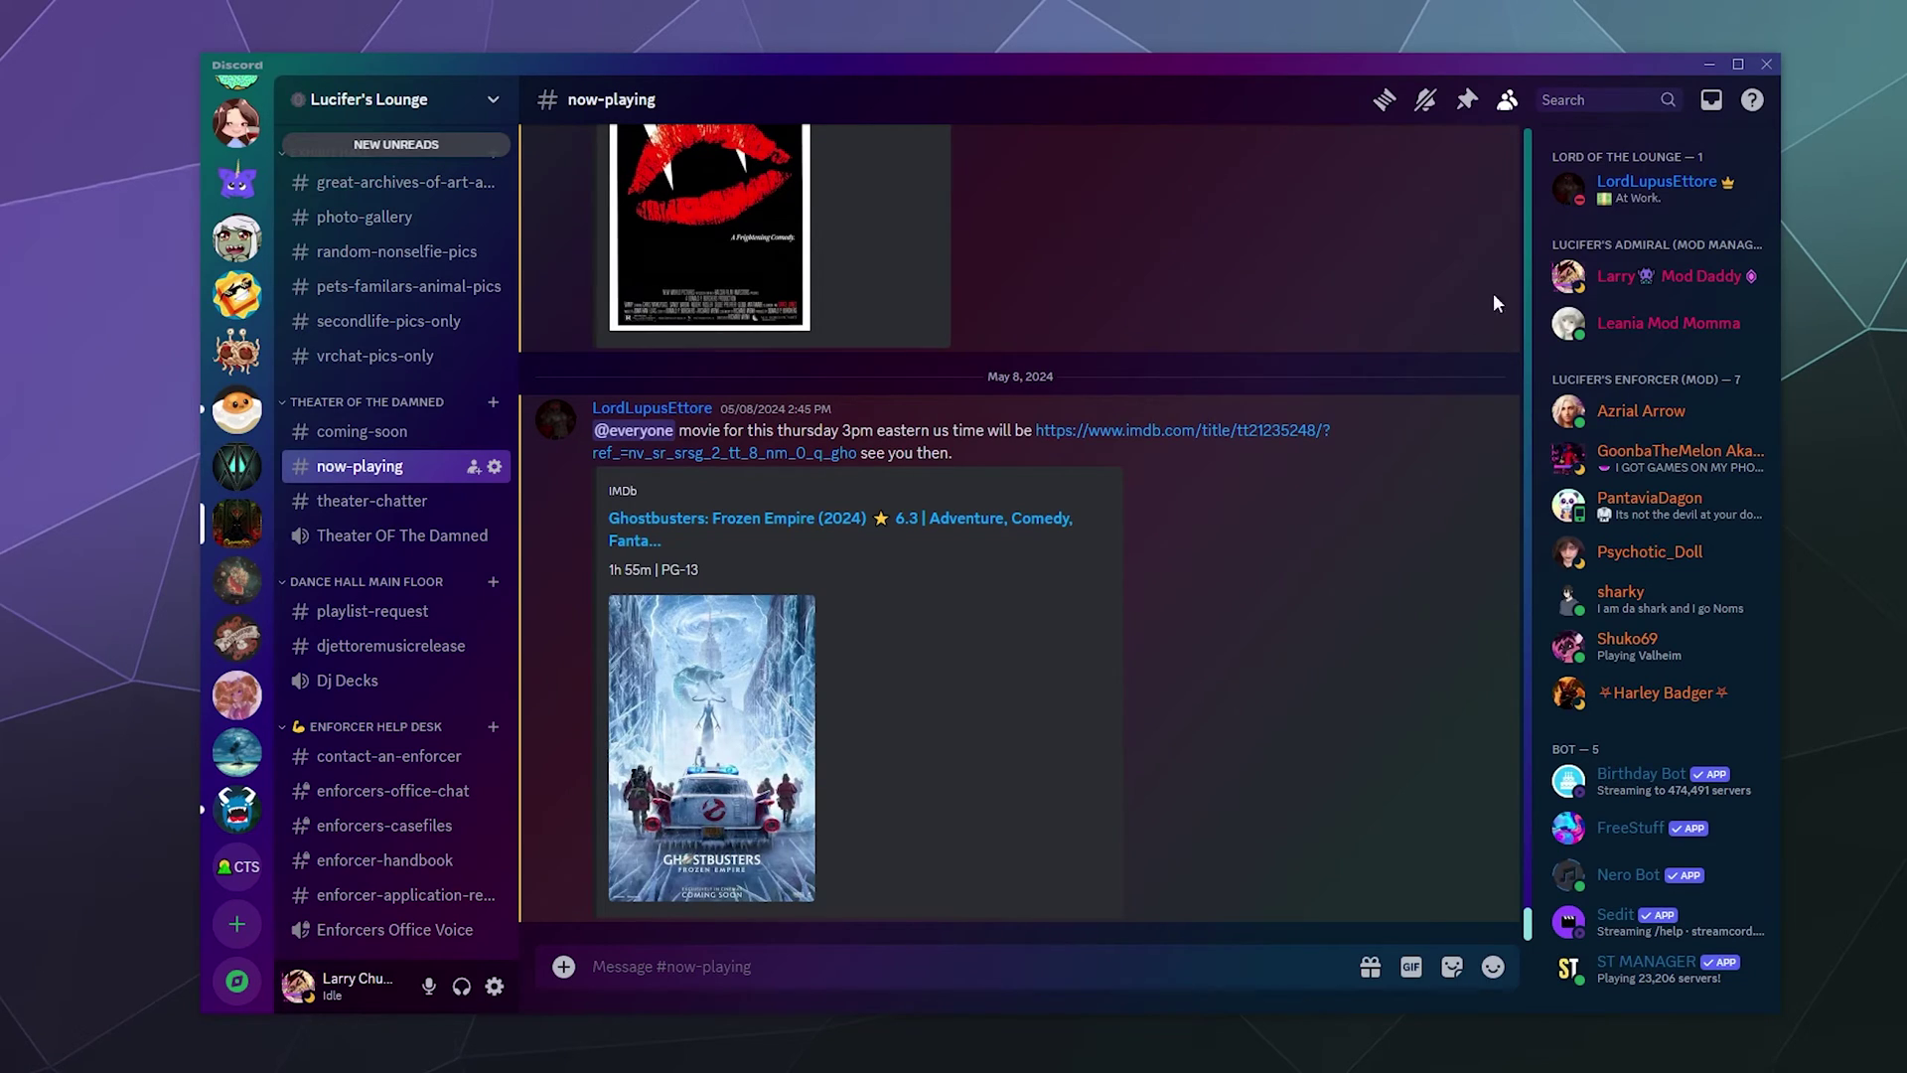
Look through the older movie announcements in the now-playing channel, back to February 2024.
left_click(1583, 99)
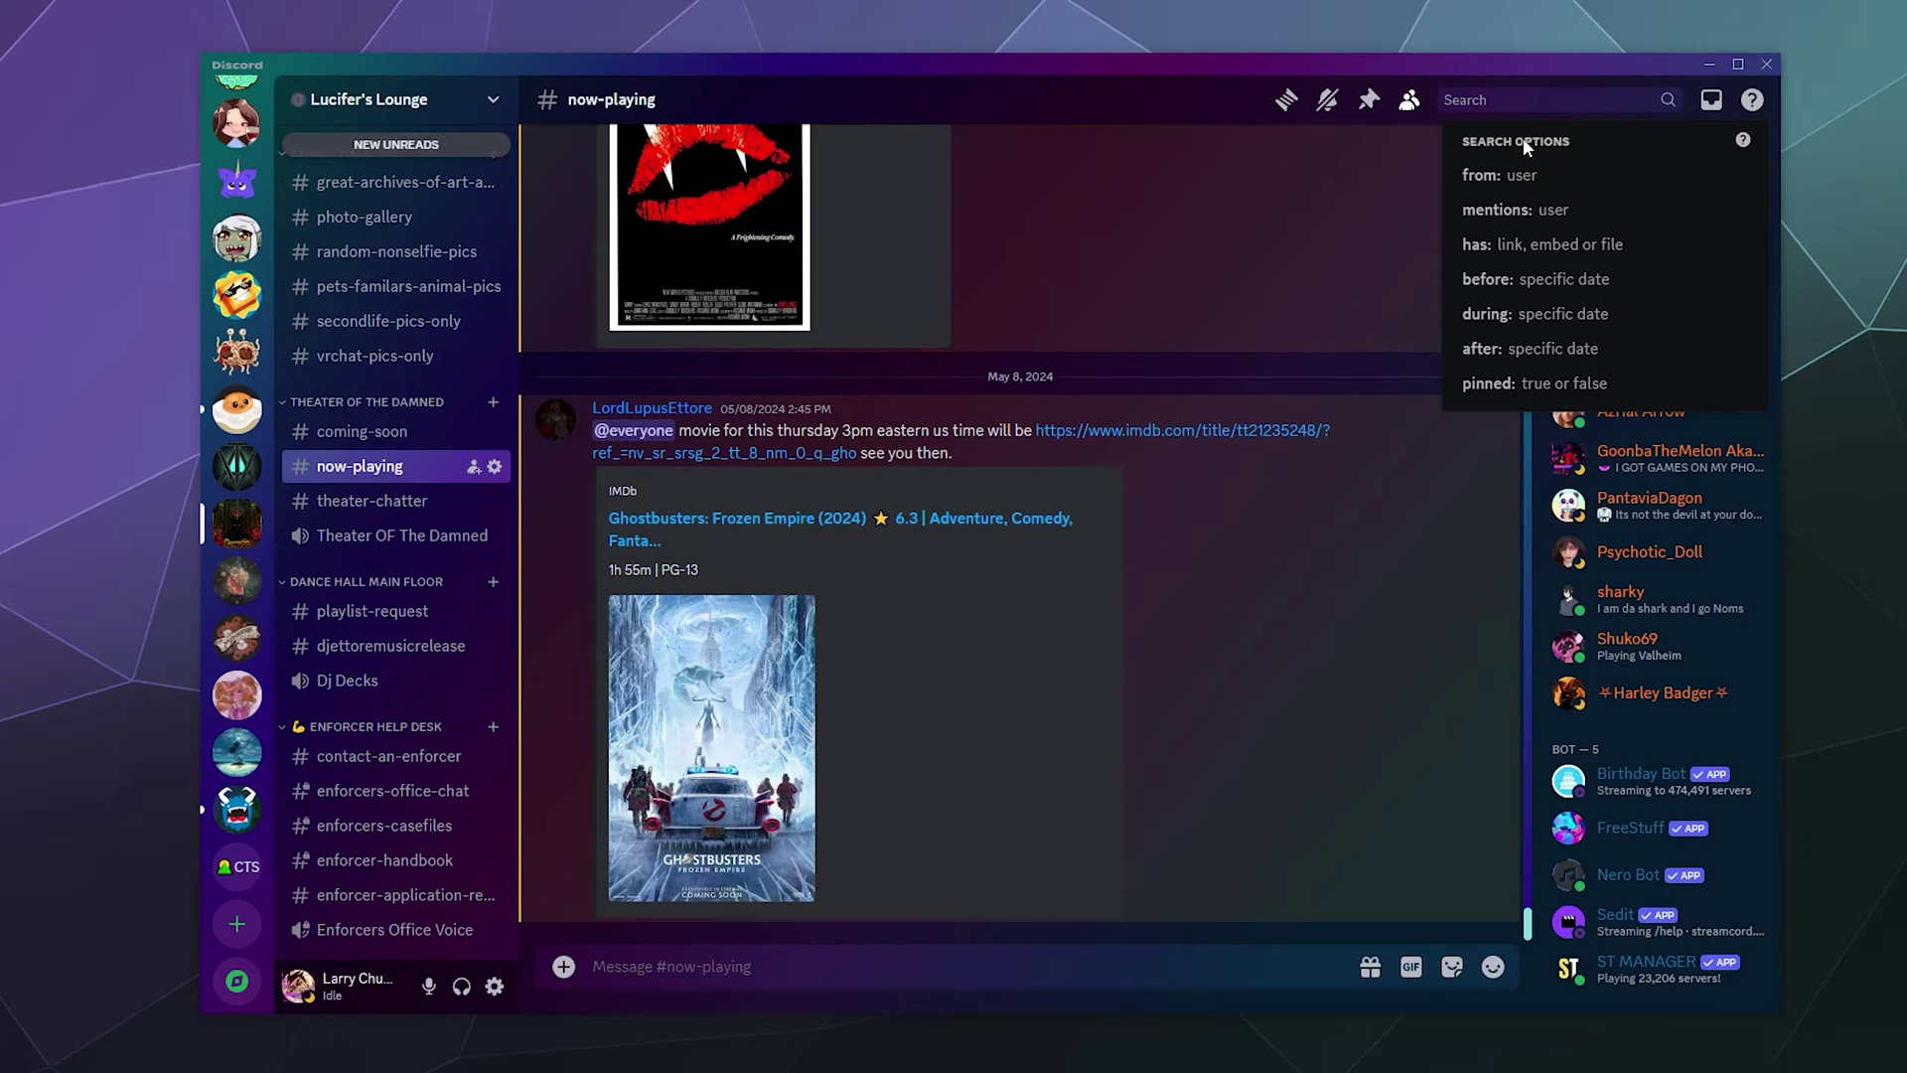
left_click(1154, 736)
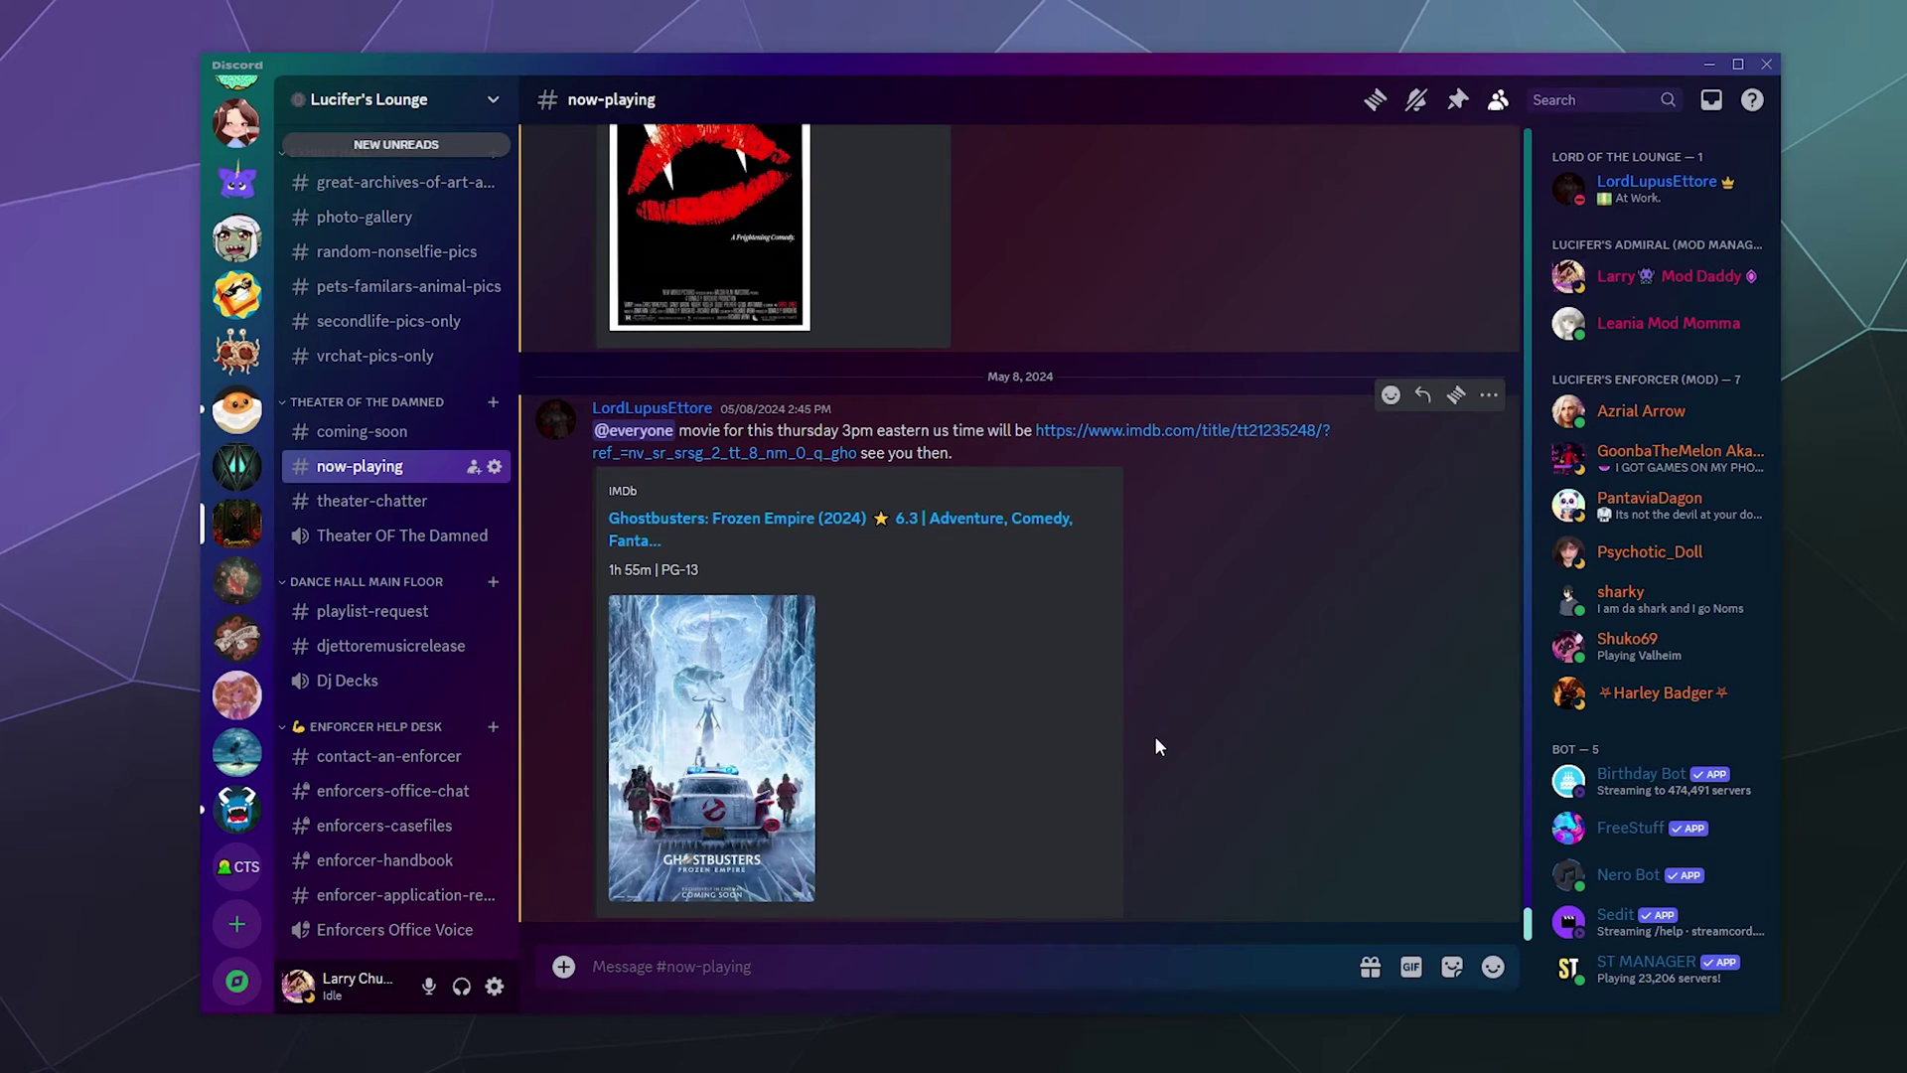
scroll(938, 689, "up", 5)
scroll(938, 690, "up", 10)
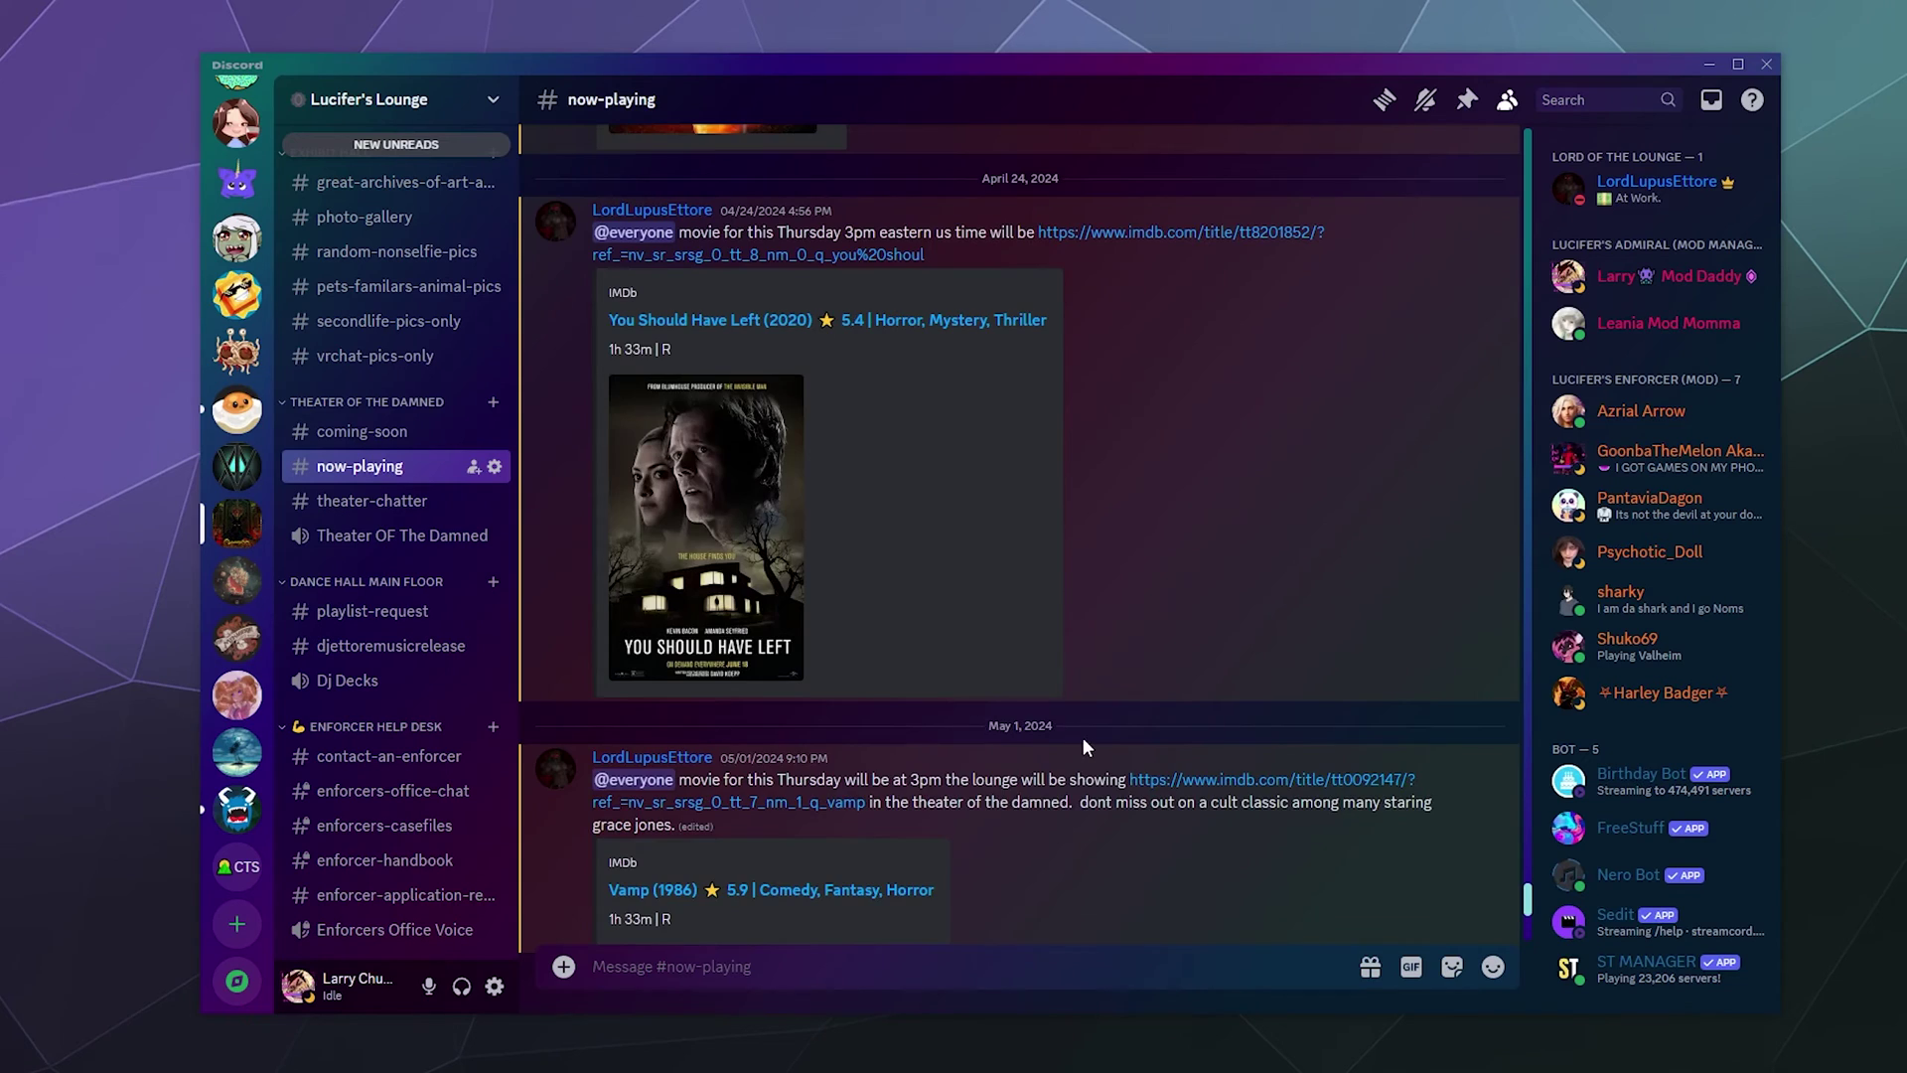
scroll(1085, 760, "up", 7)
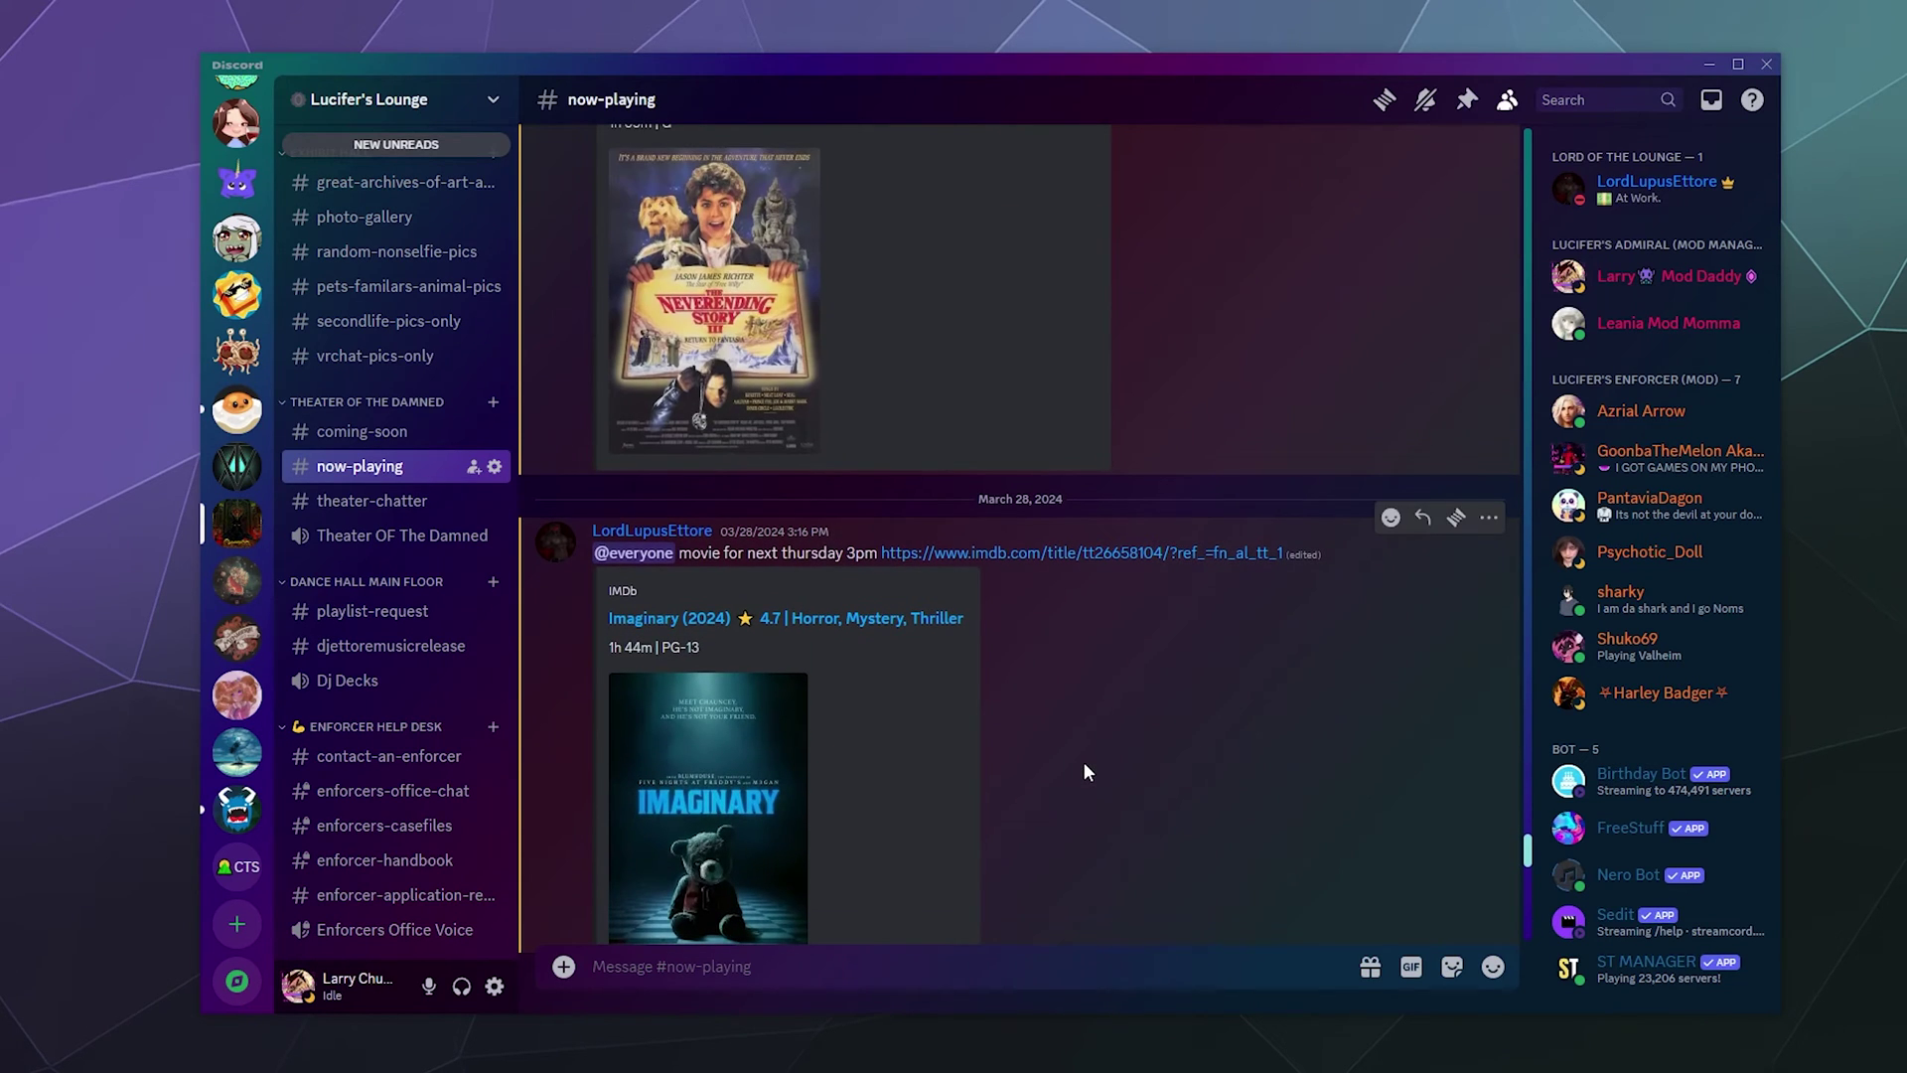
scroll(1083, 772, "up", 10)
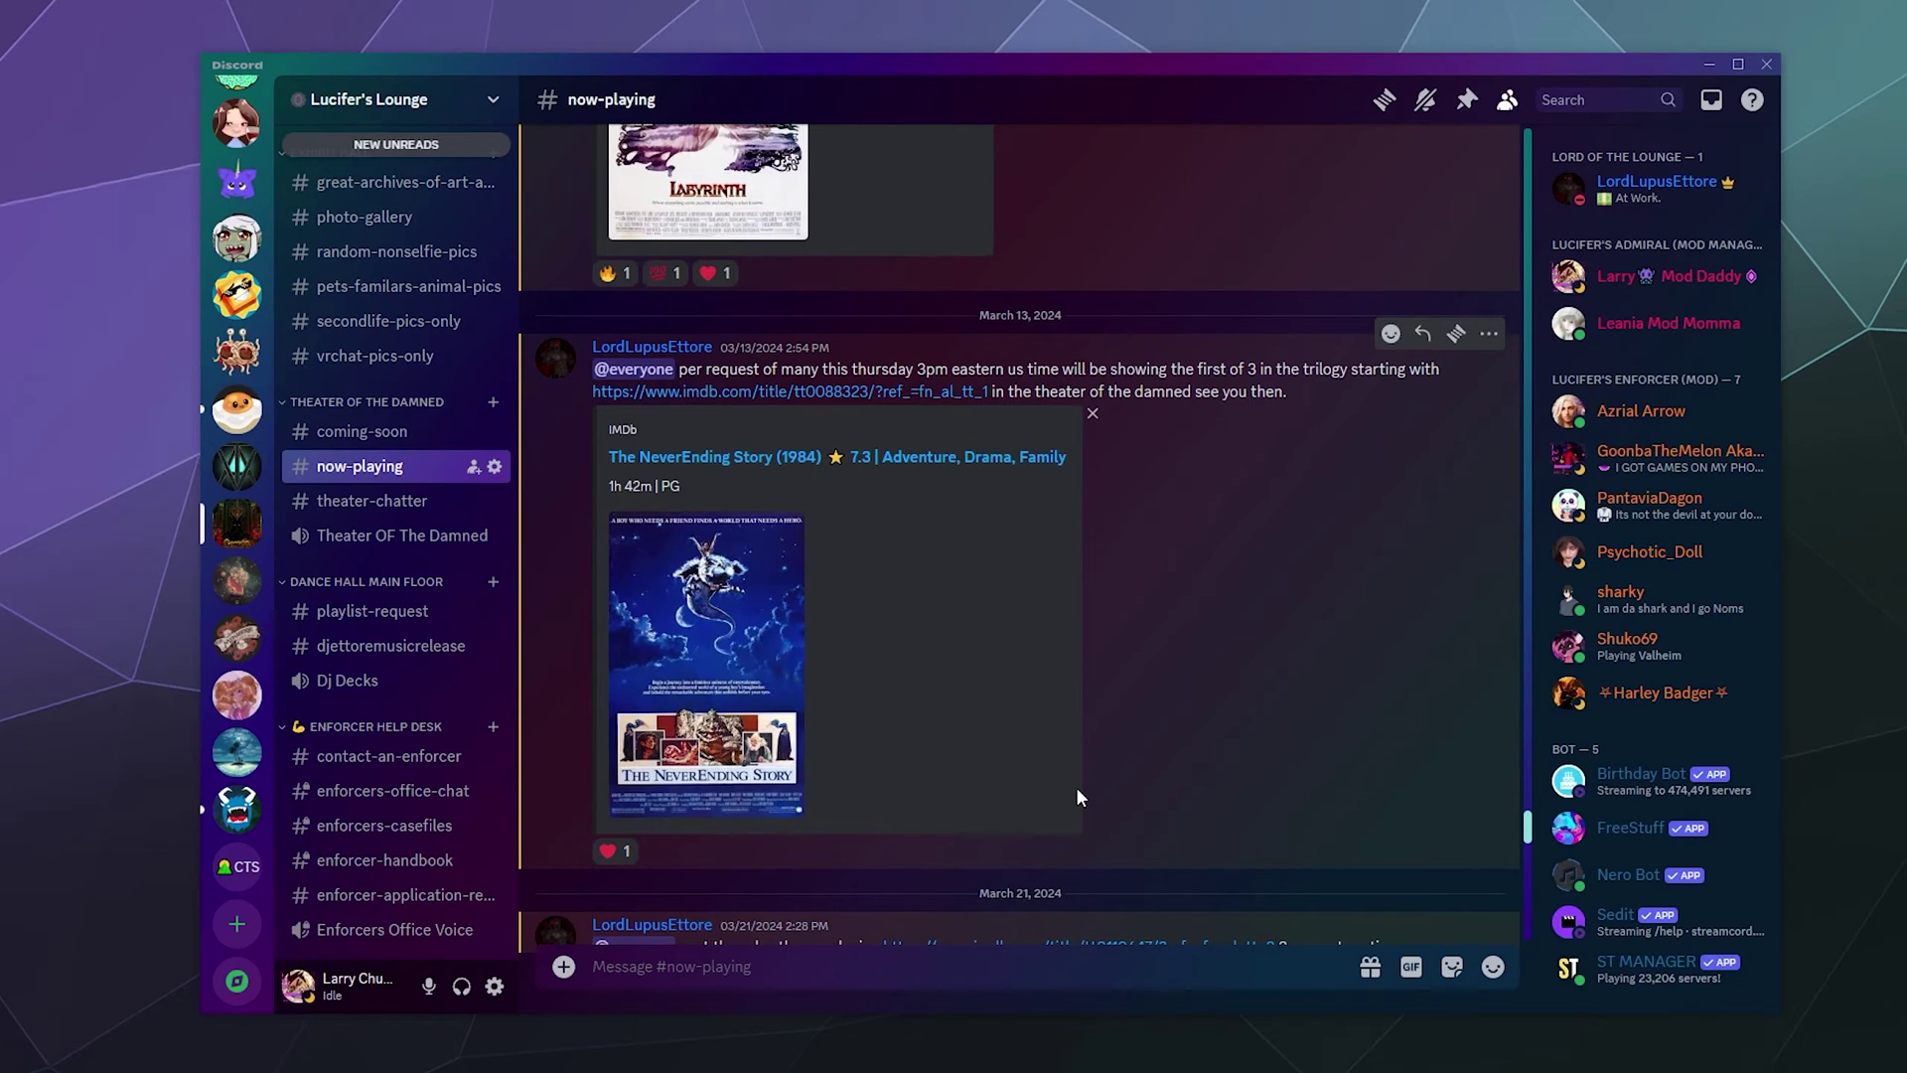
scroll(1078, 795, "up", 3)
scroll(1077, 794, "up", 5)
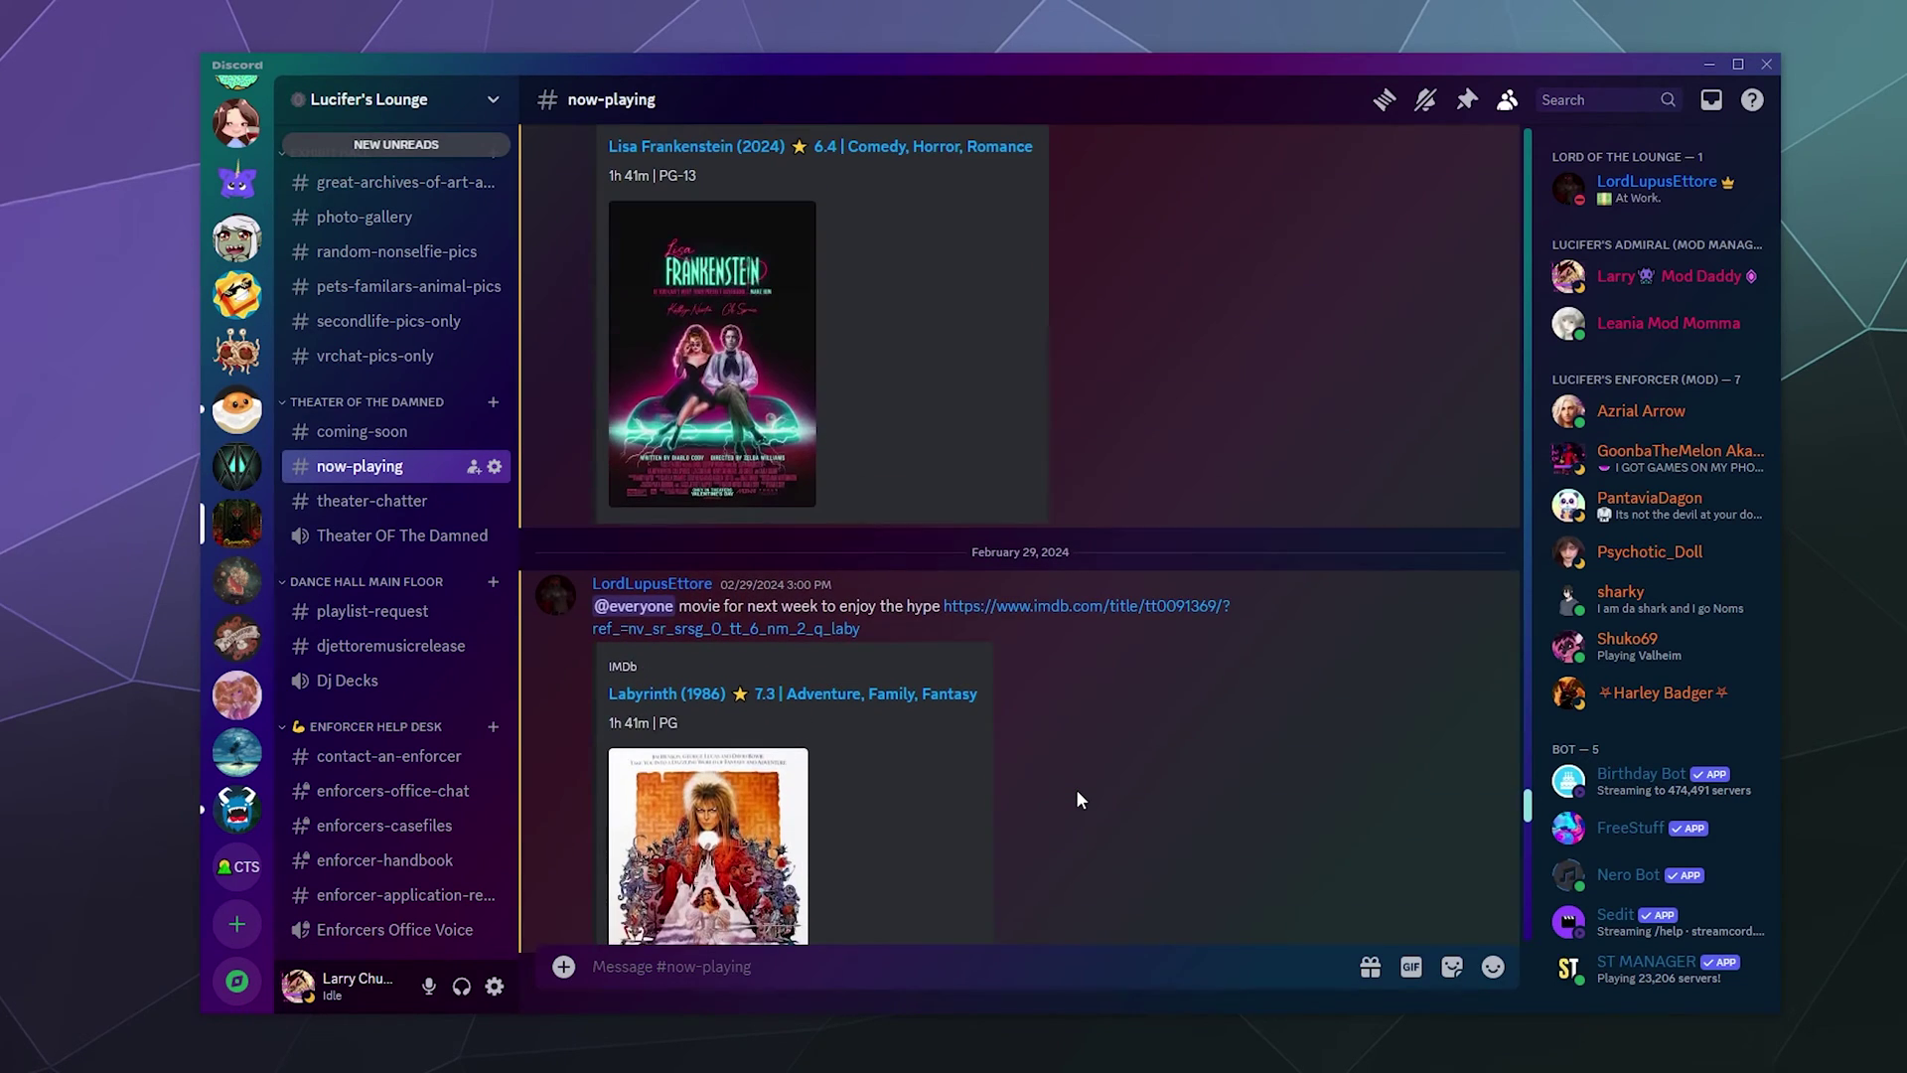
scroll(1078, 795, "up", 5)
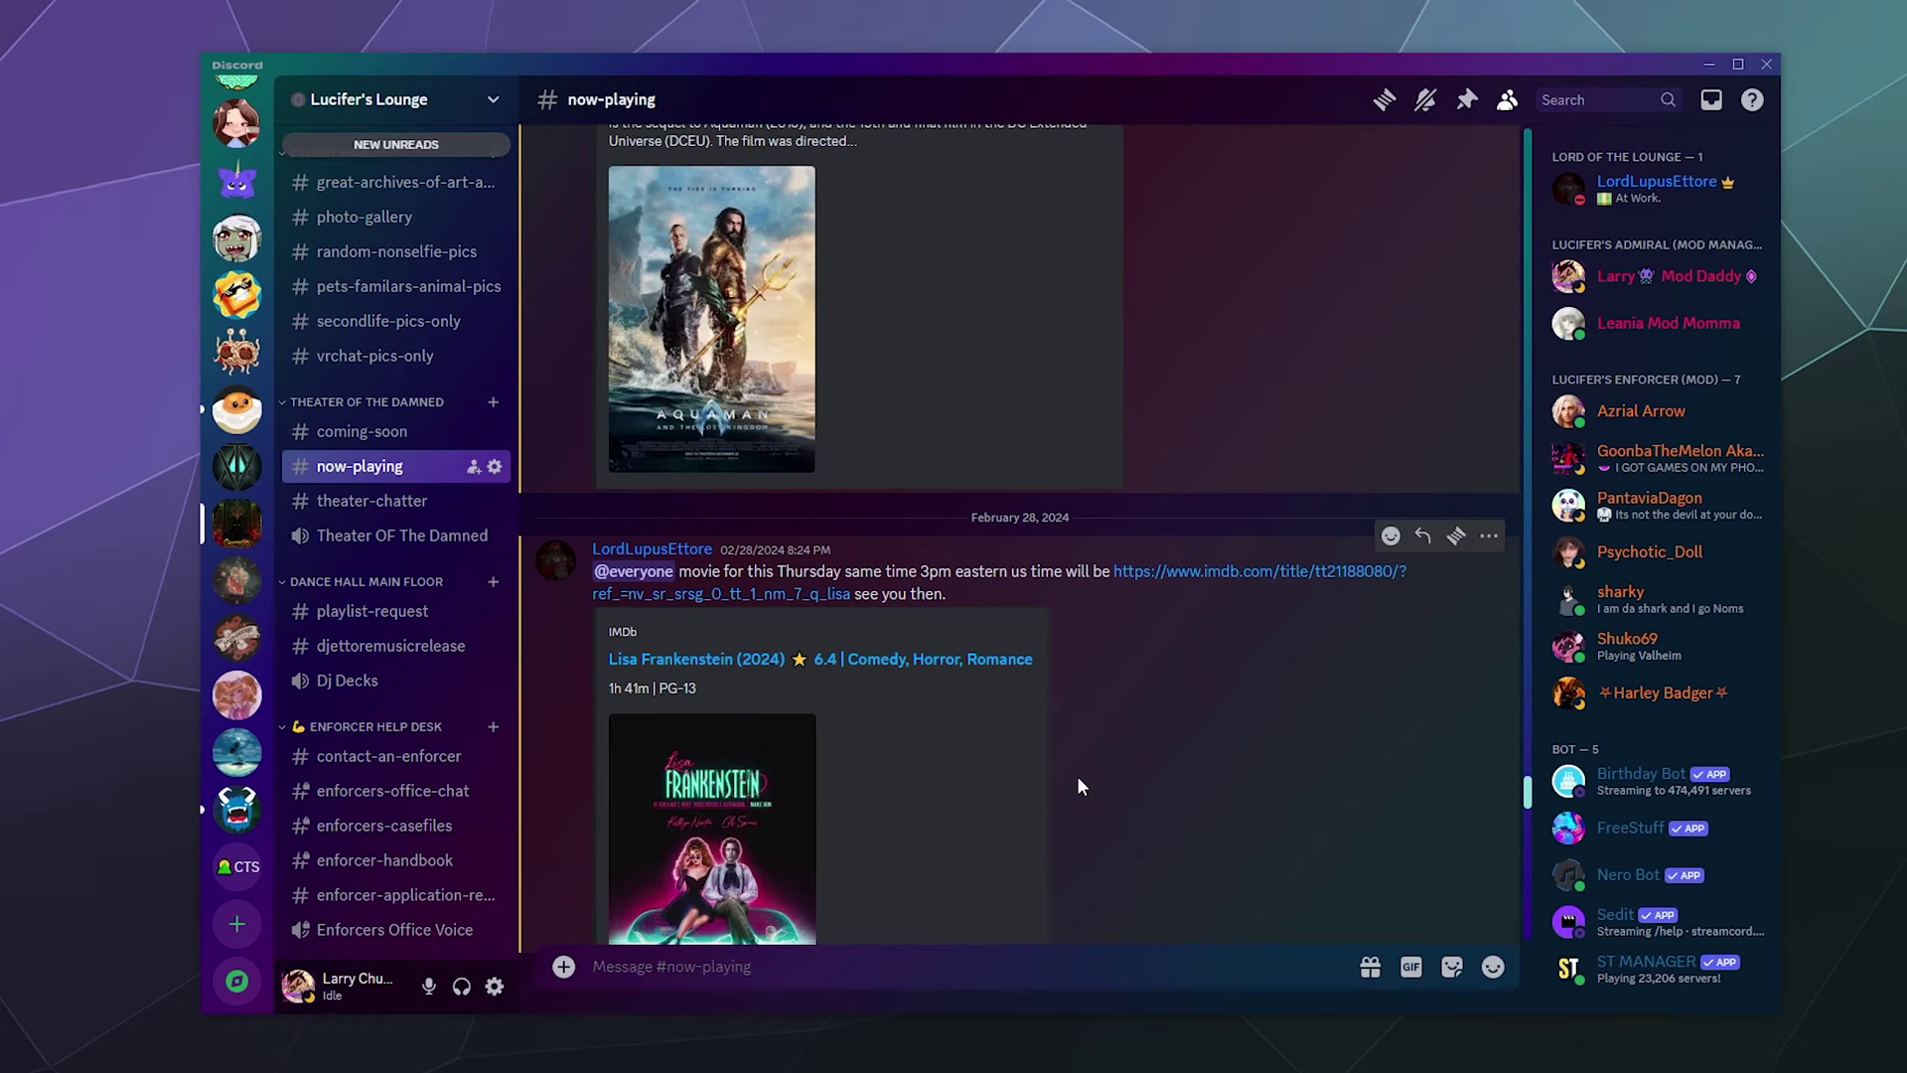
scroll(1070, 793, "down", 15)
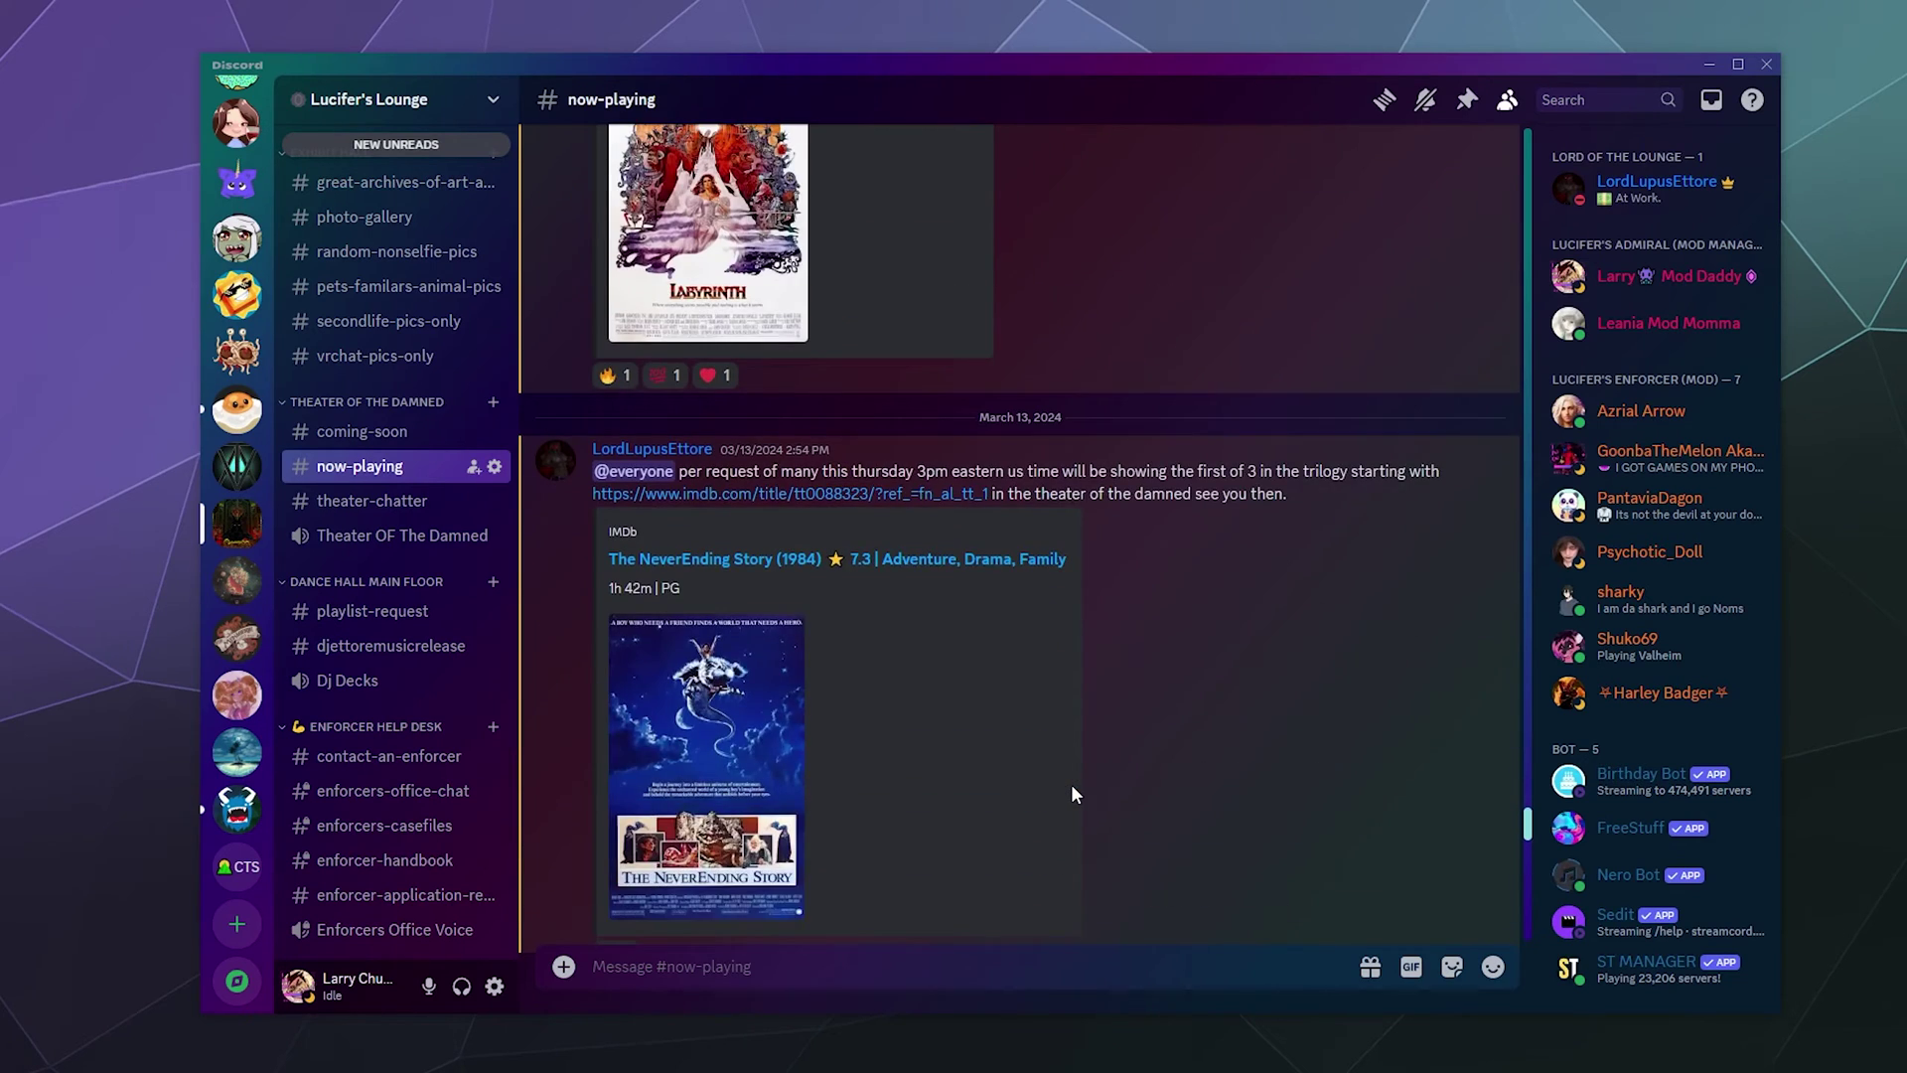
scroll(1071, 786, "down", 8)
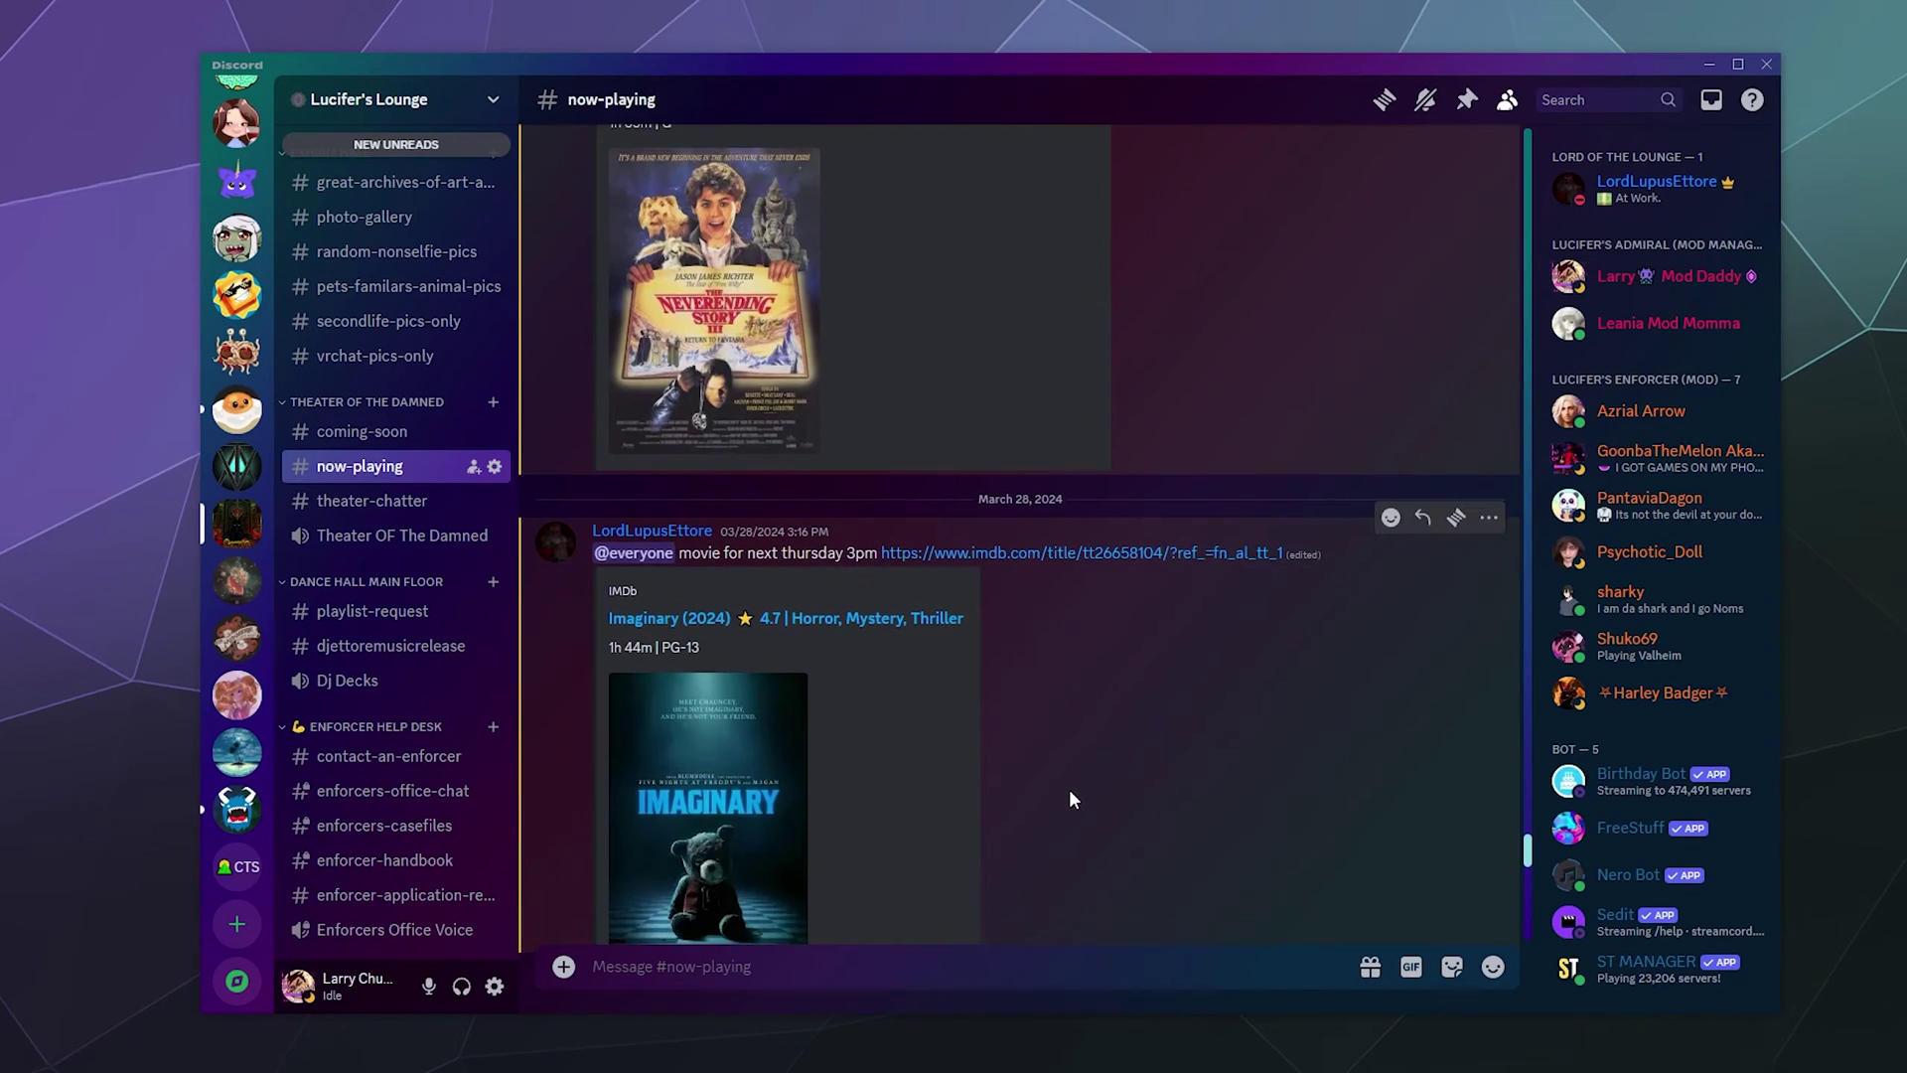
scroll(1064, 774, "down", 1)
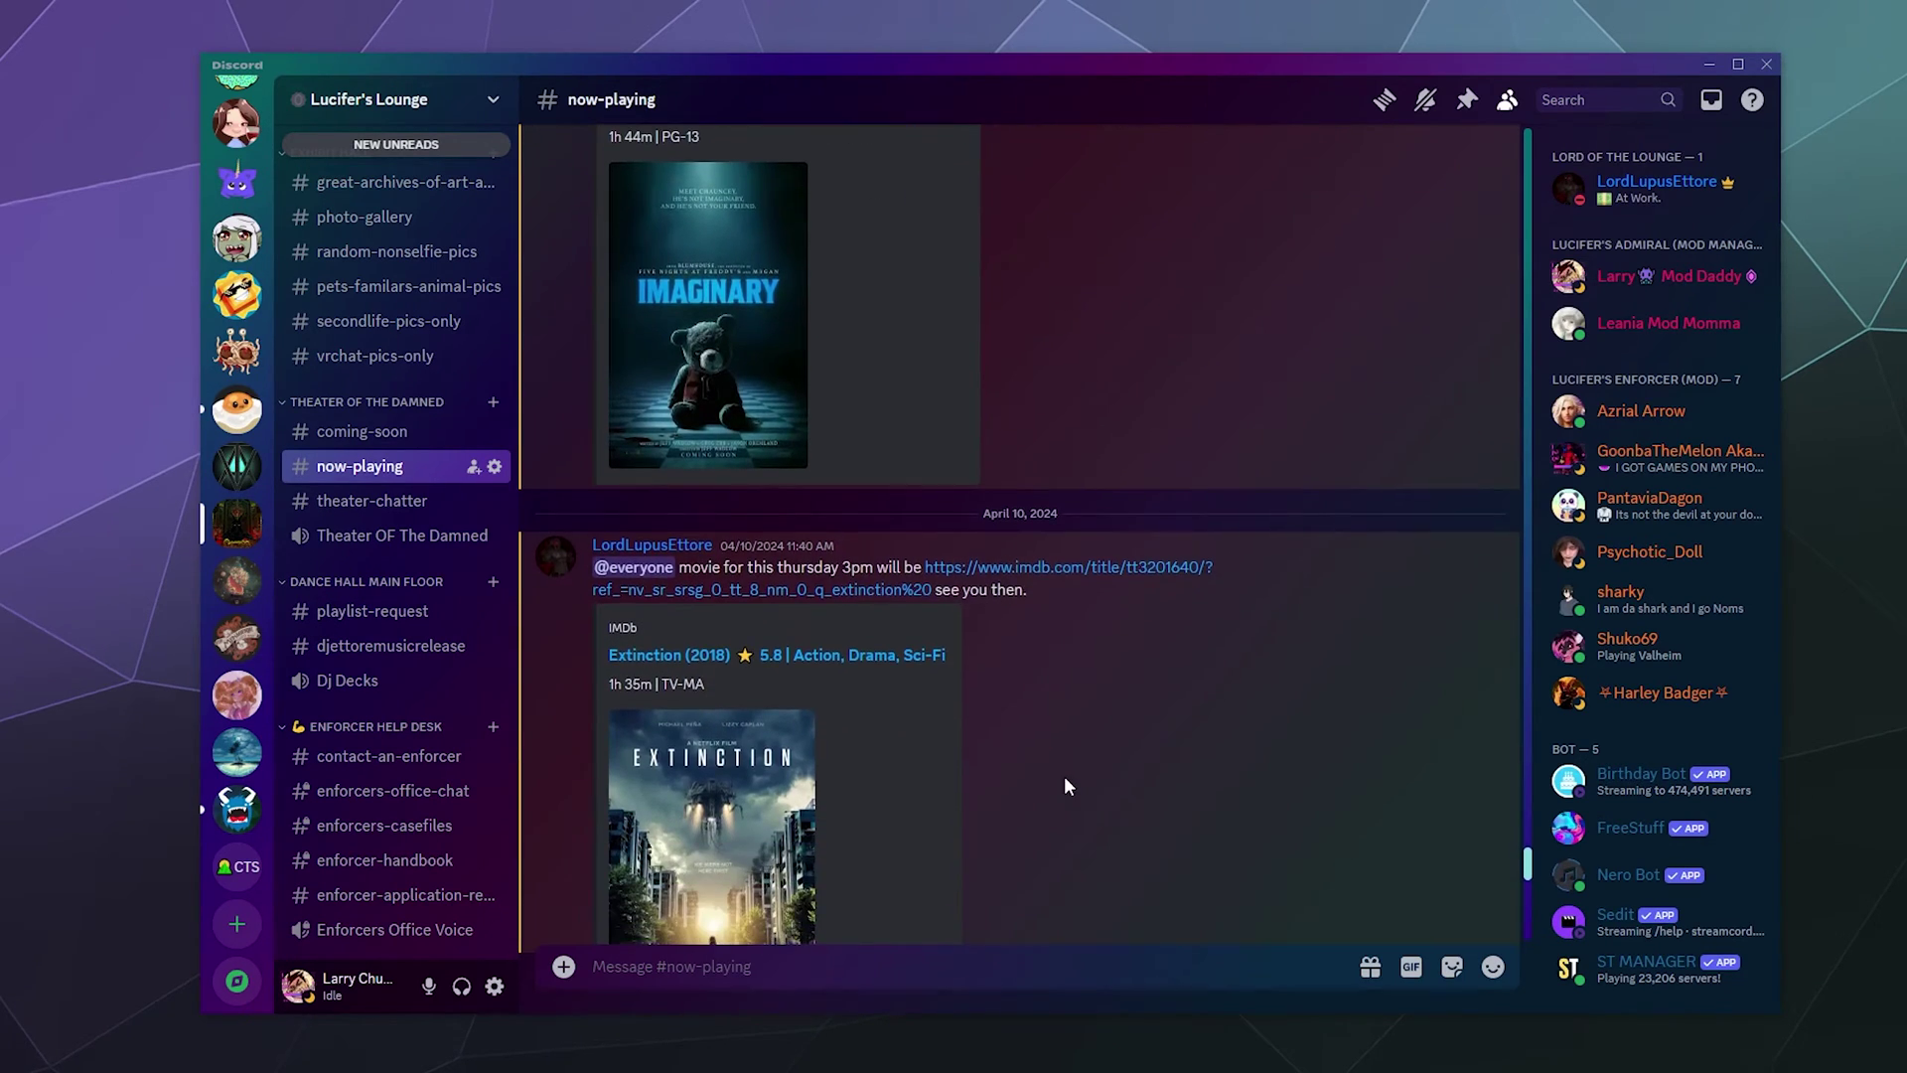
Search the server for all messages sent by the server owner, using the from: user filter.
left_click(1561, 103)
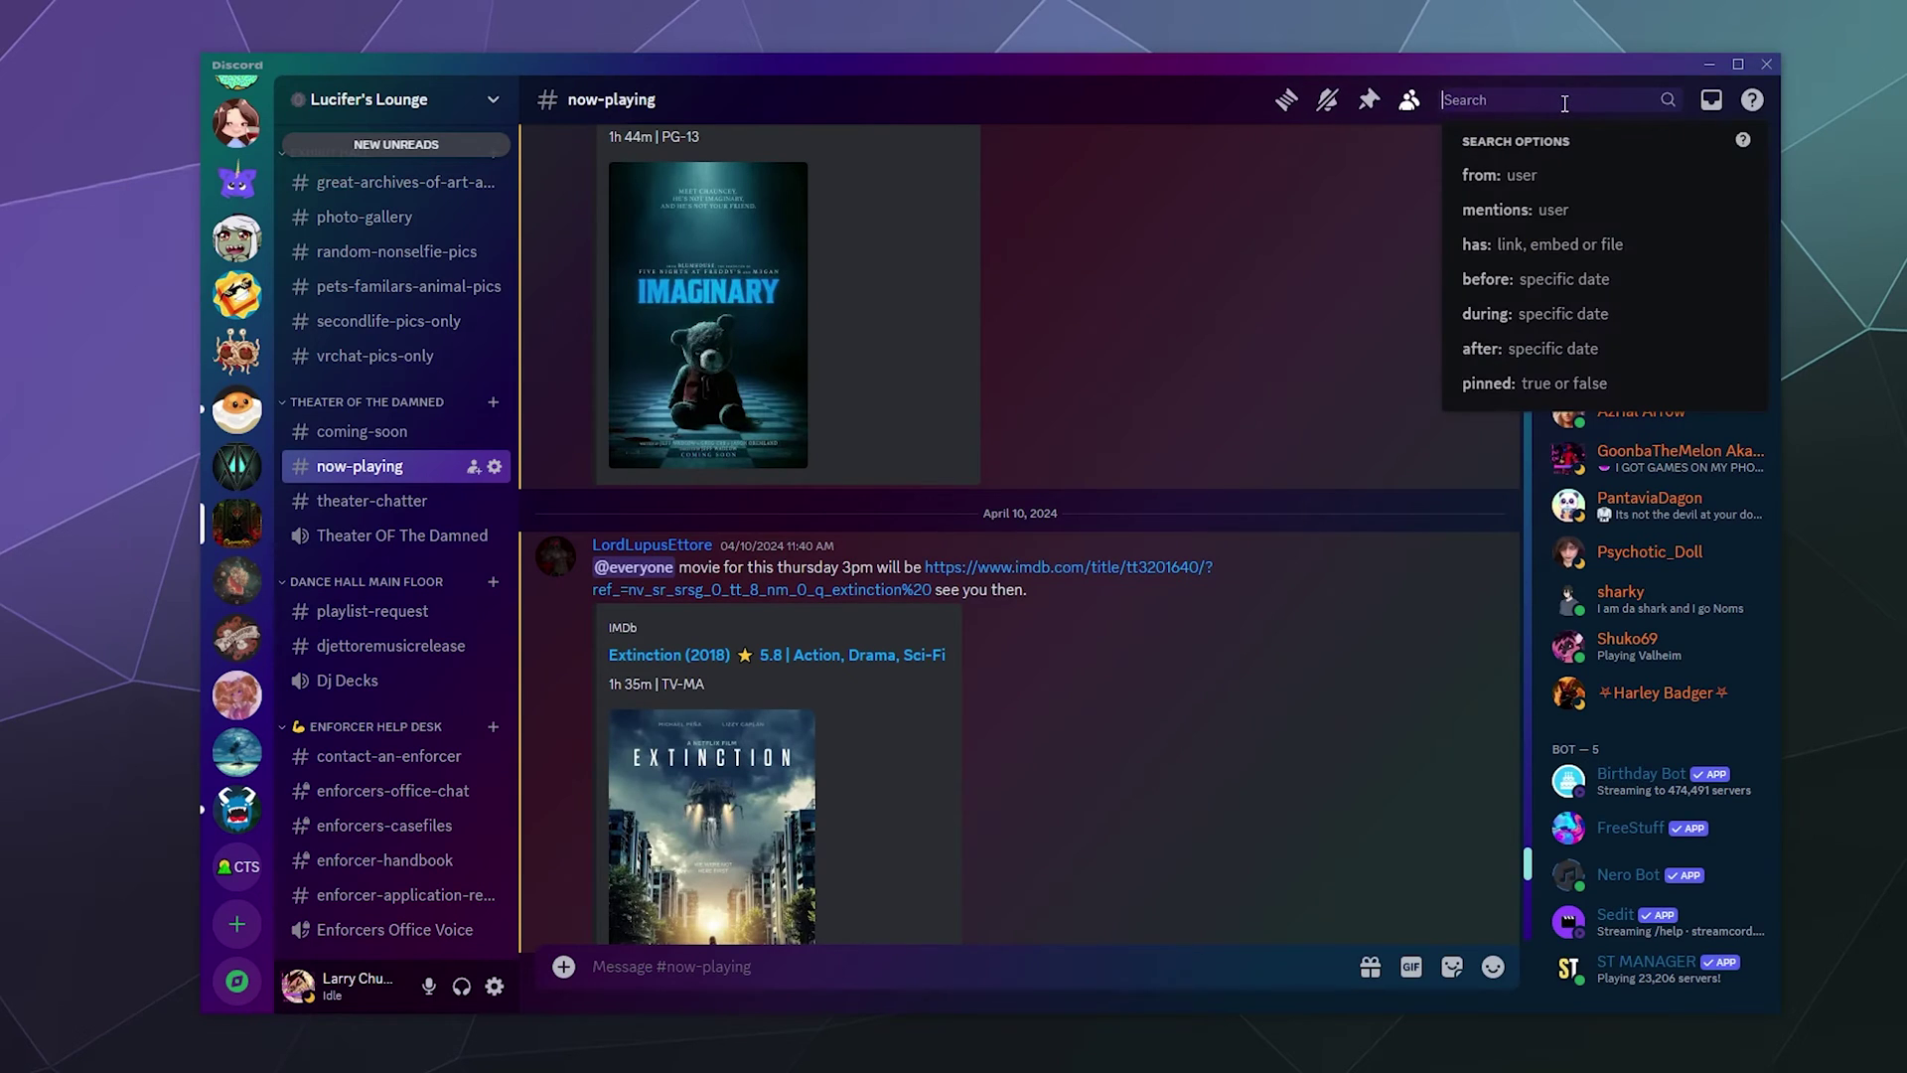
left_click(1563, 178)
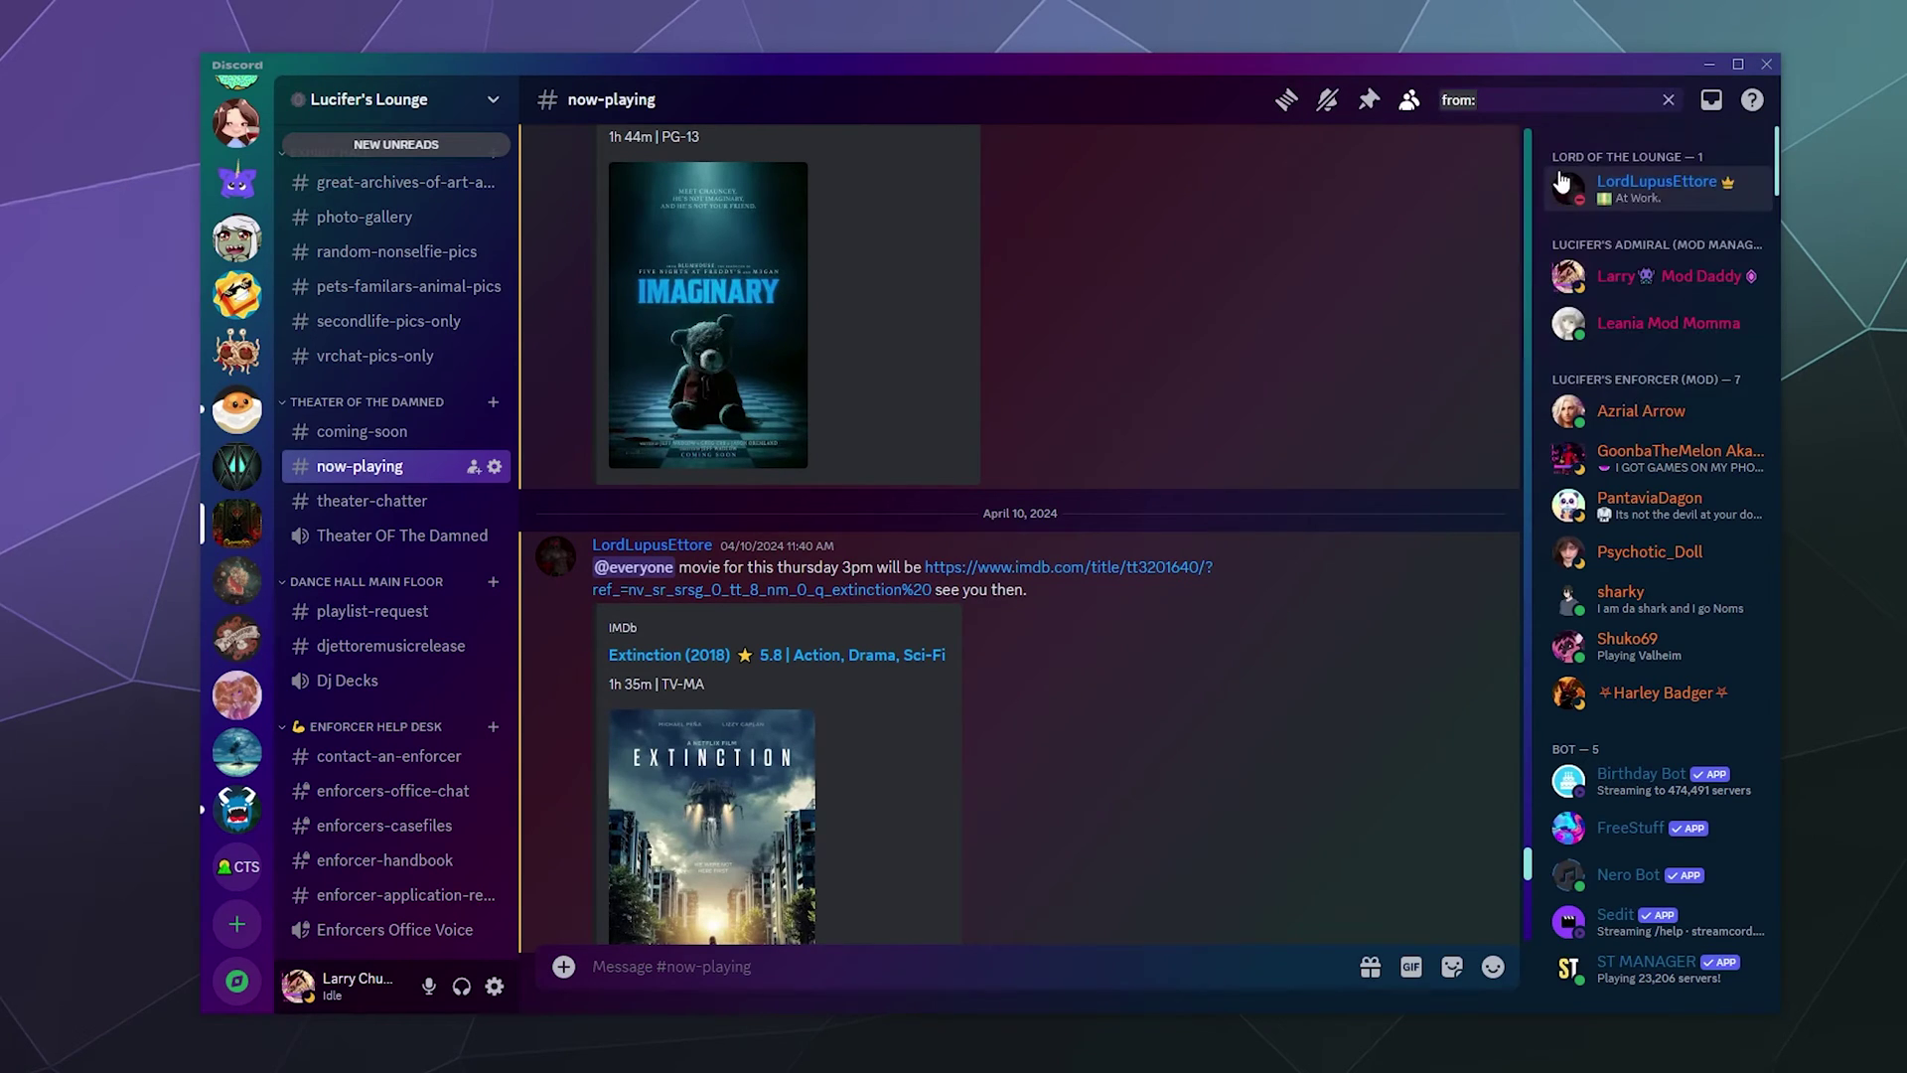
type("lord")
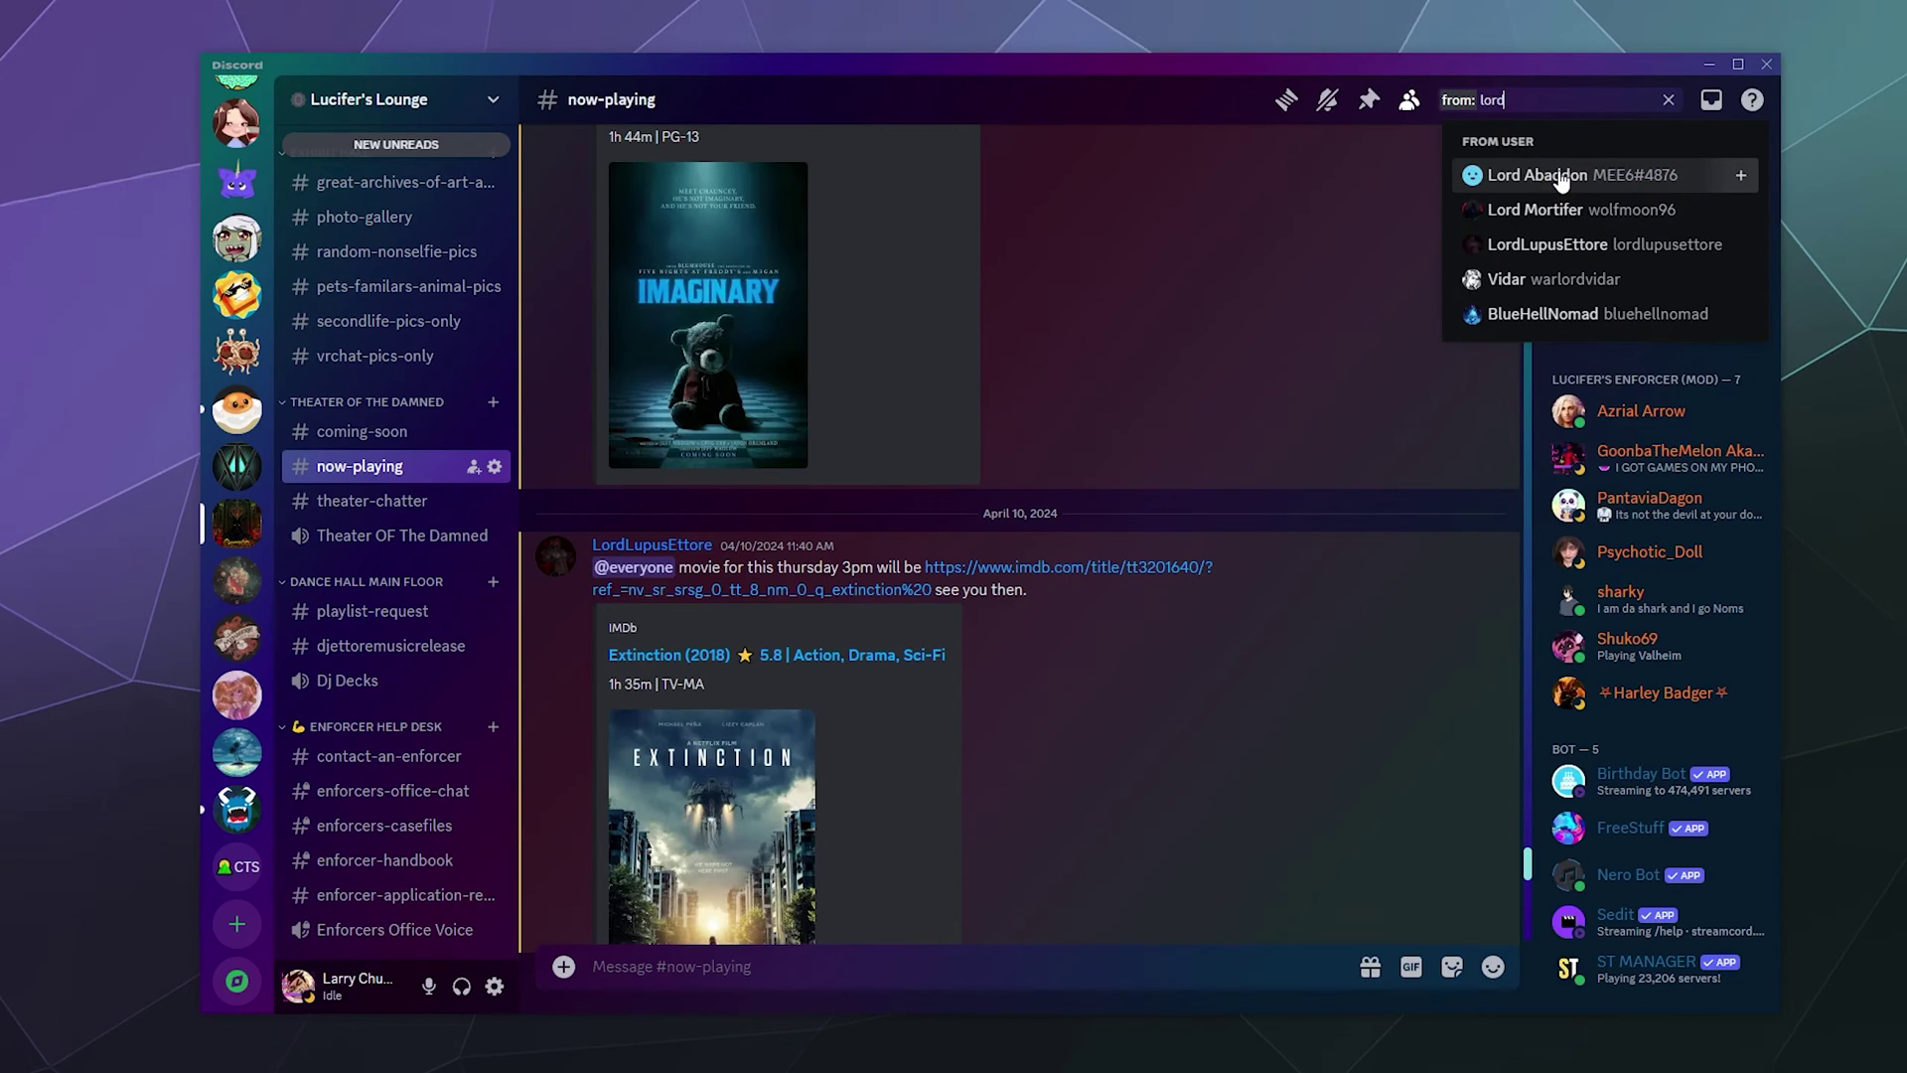
left_click(1534, 245)
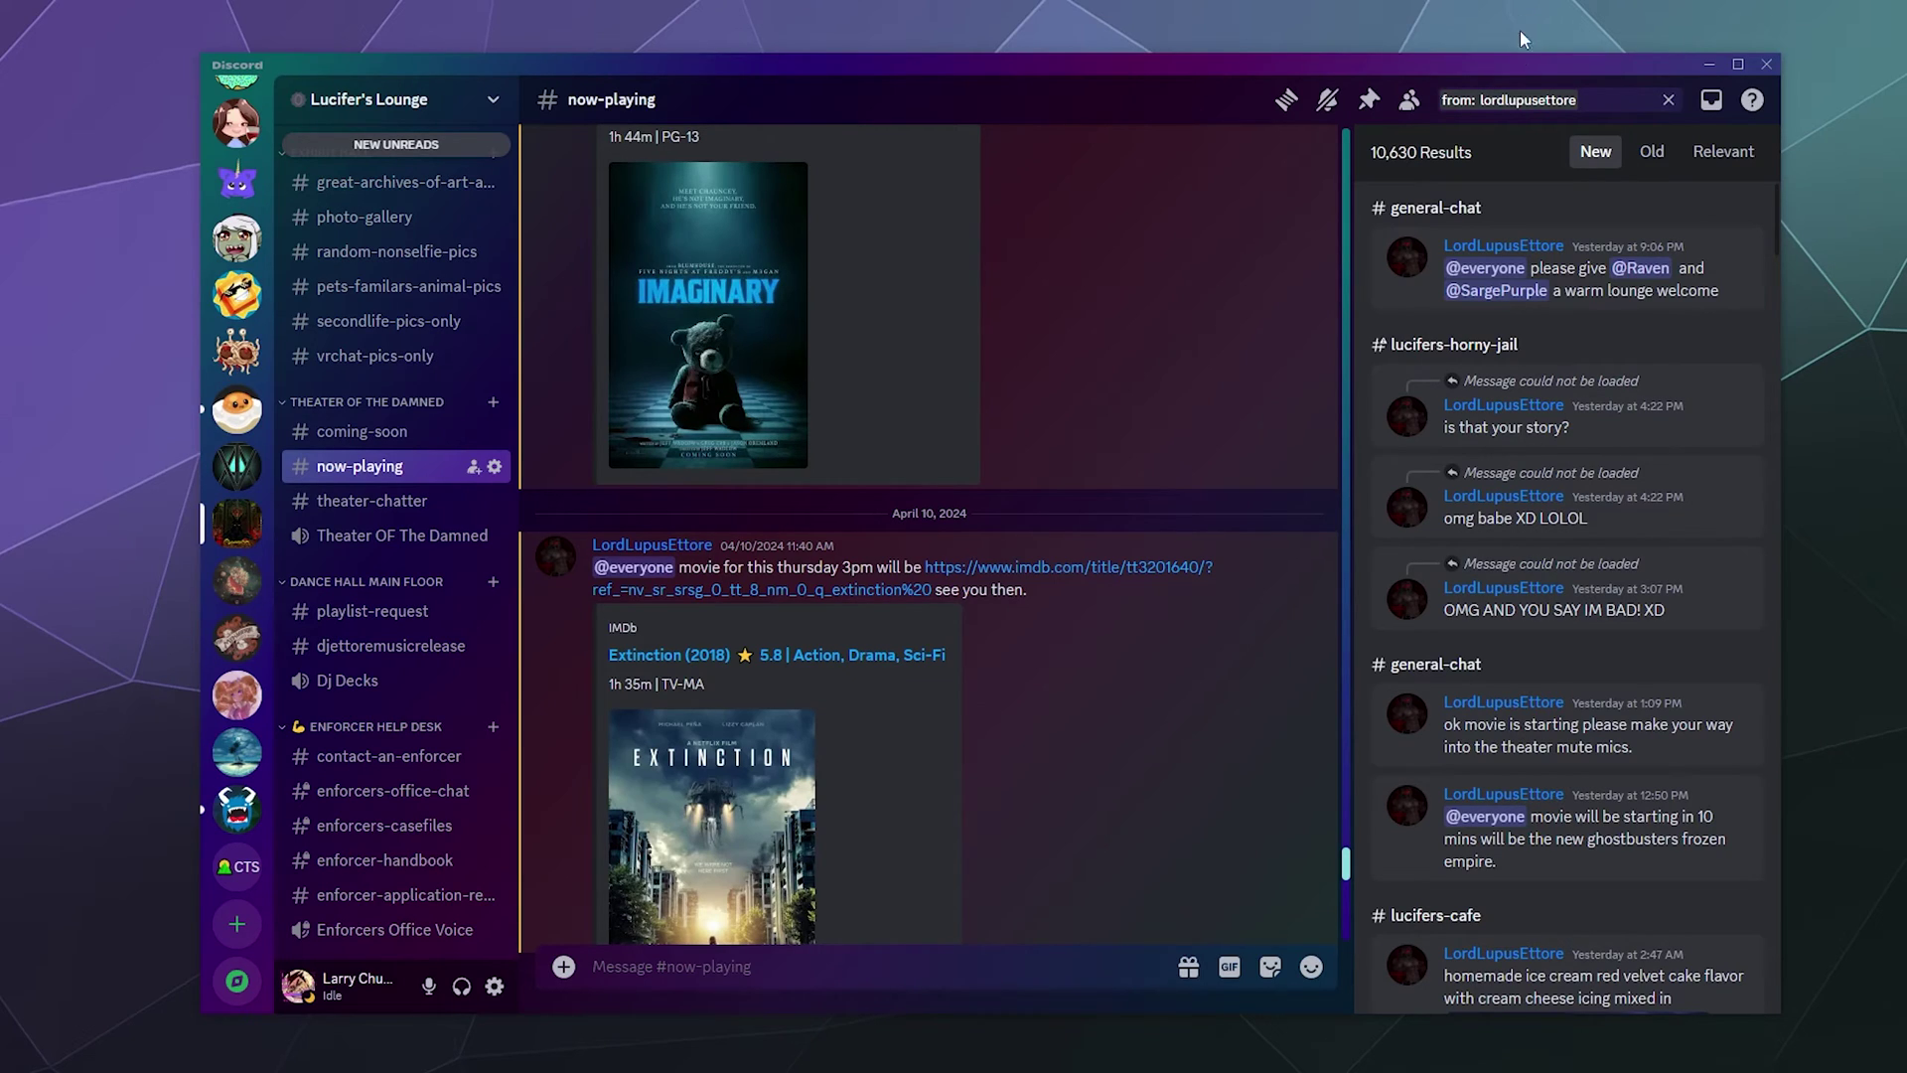
Narrow the message search to the now-playing channel with the in: filter.
left_click(1606, 108)
left_click(1589, 439)
type("channel")
key("BackSpace")
key("BackSpace")
key("BackSpace")
key("BackSpace")
key("BackSpace")
key("BackSpace")
key("BackSpace")
type("now")
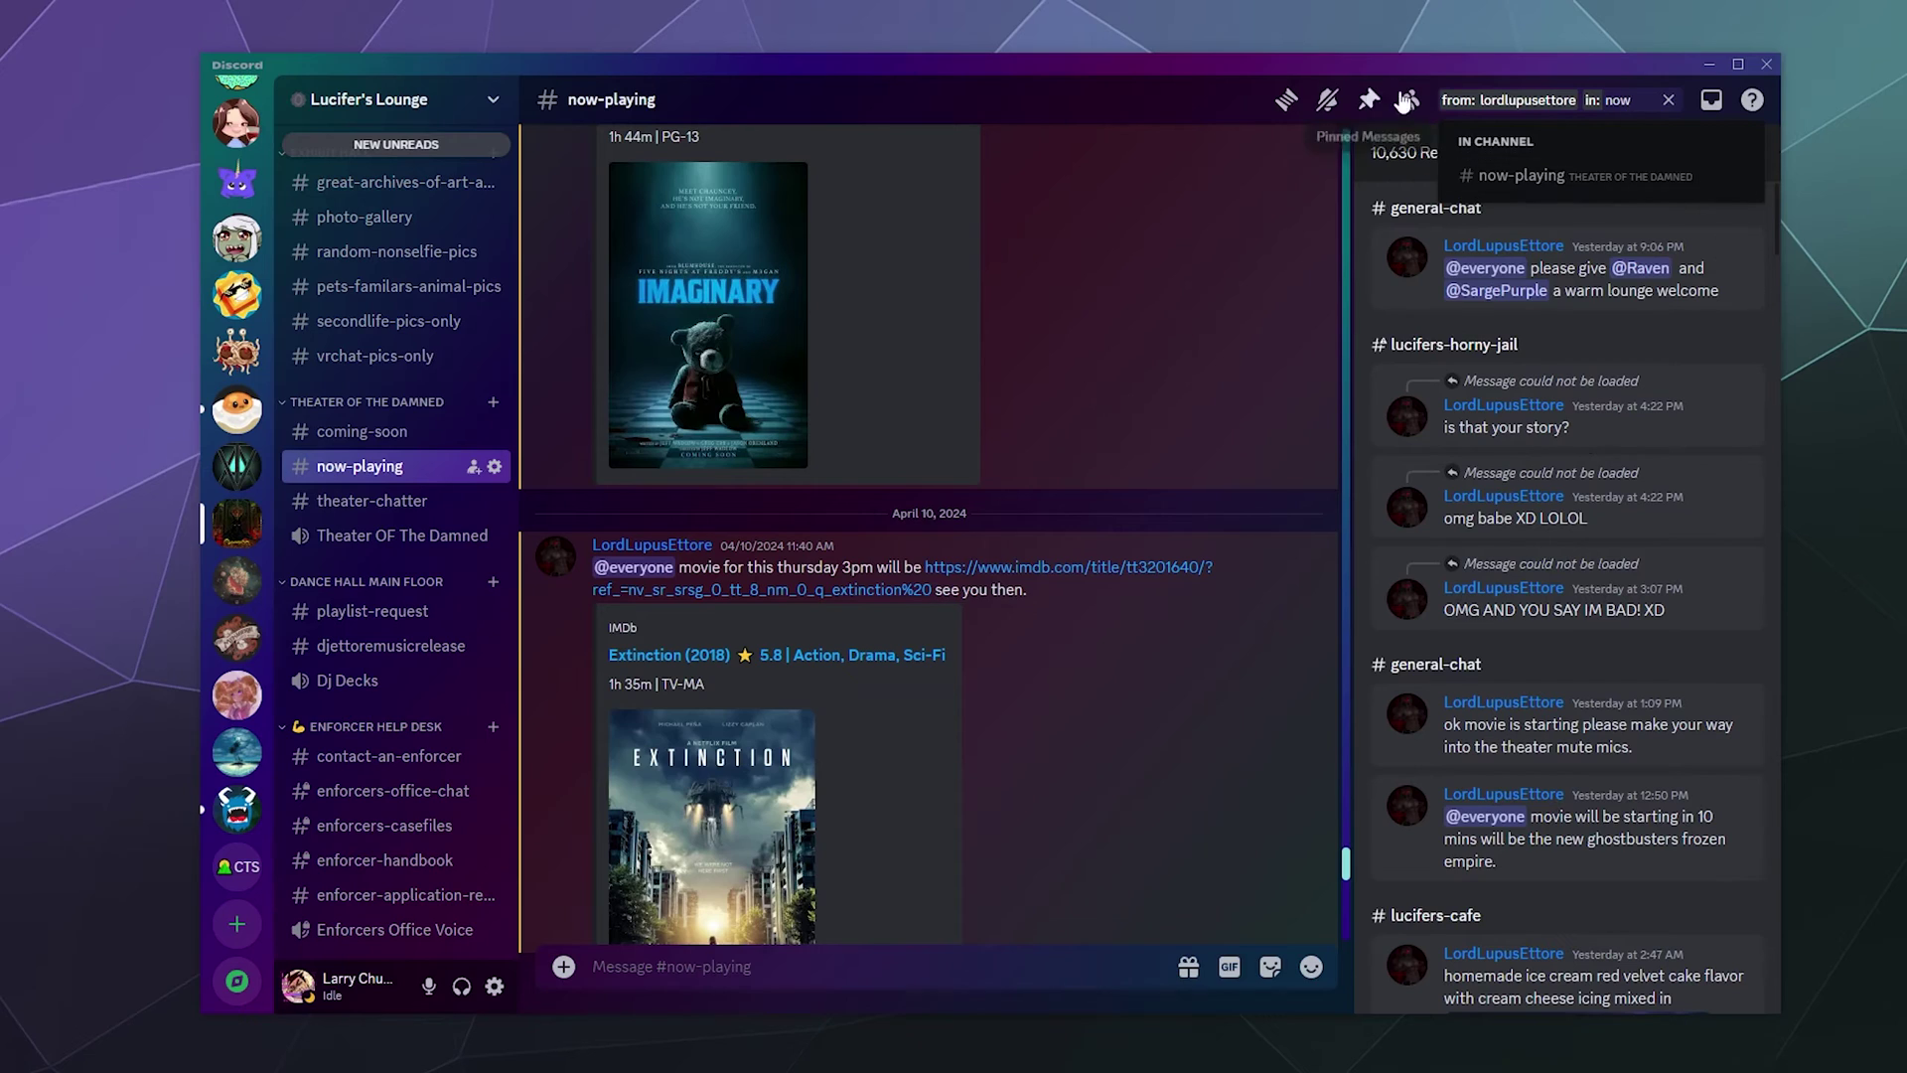
left_click(1573, 177)
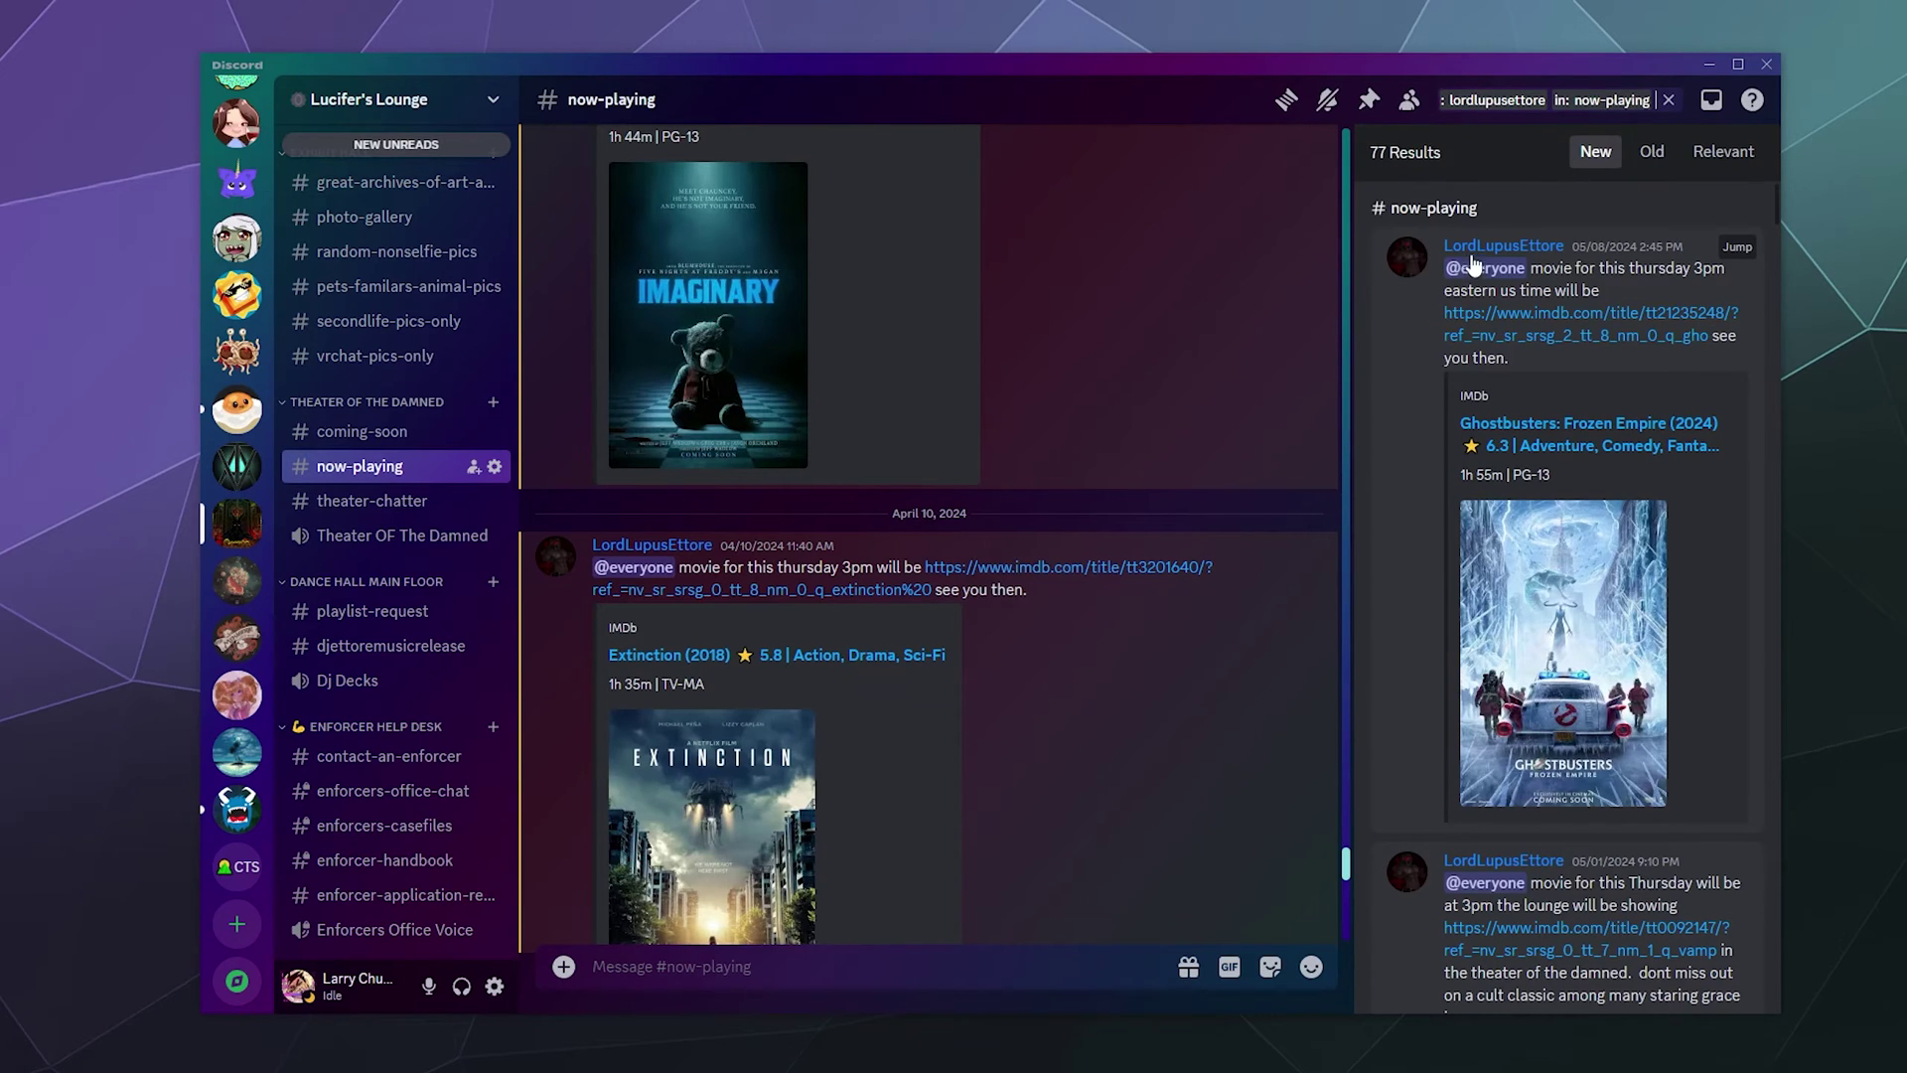
Limit the search to messages before 2024-03-03 and look through the matching movie announcements.
left_click(1667, 117)
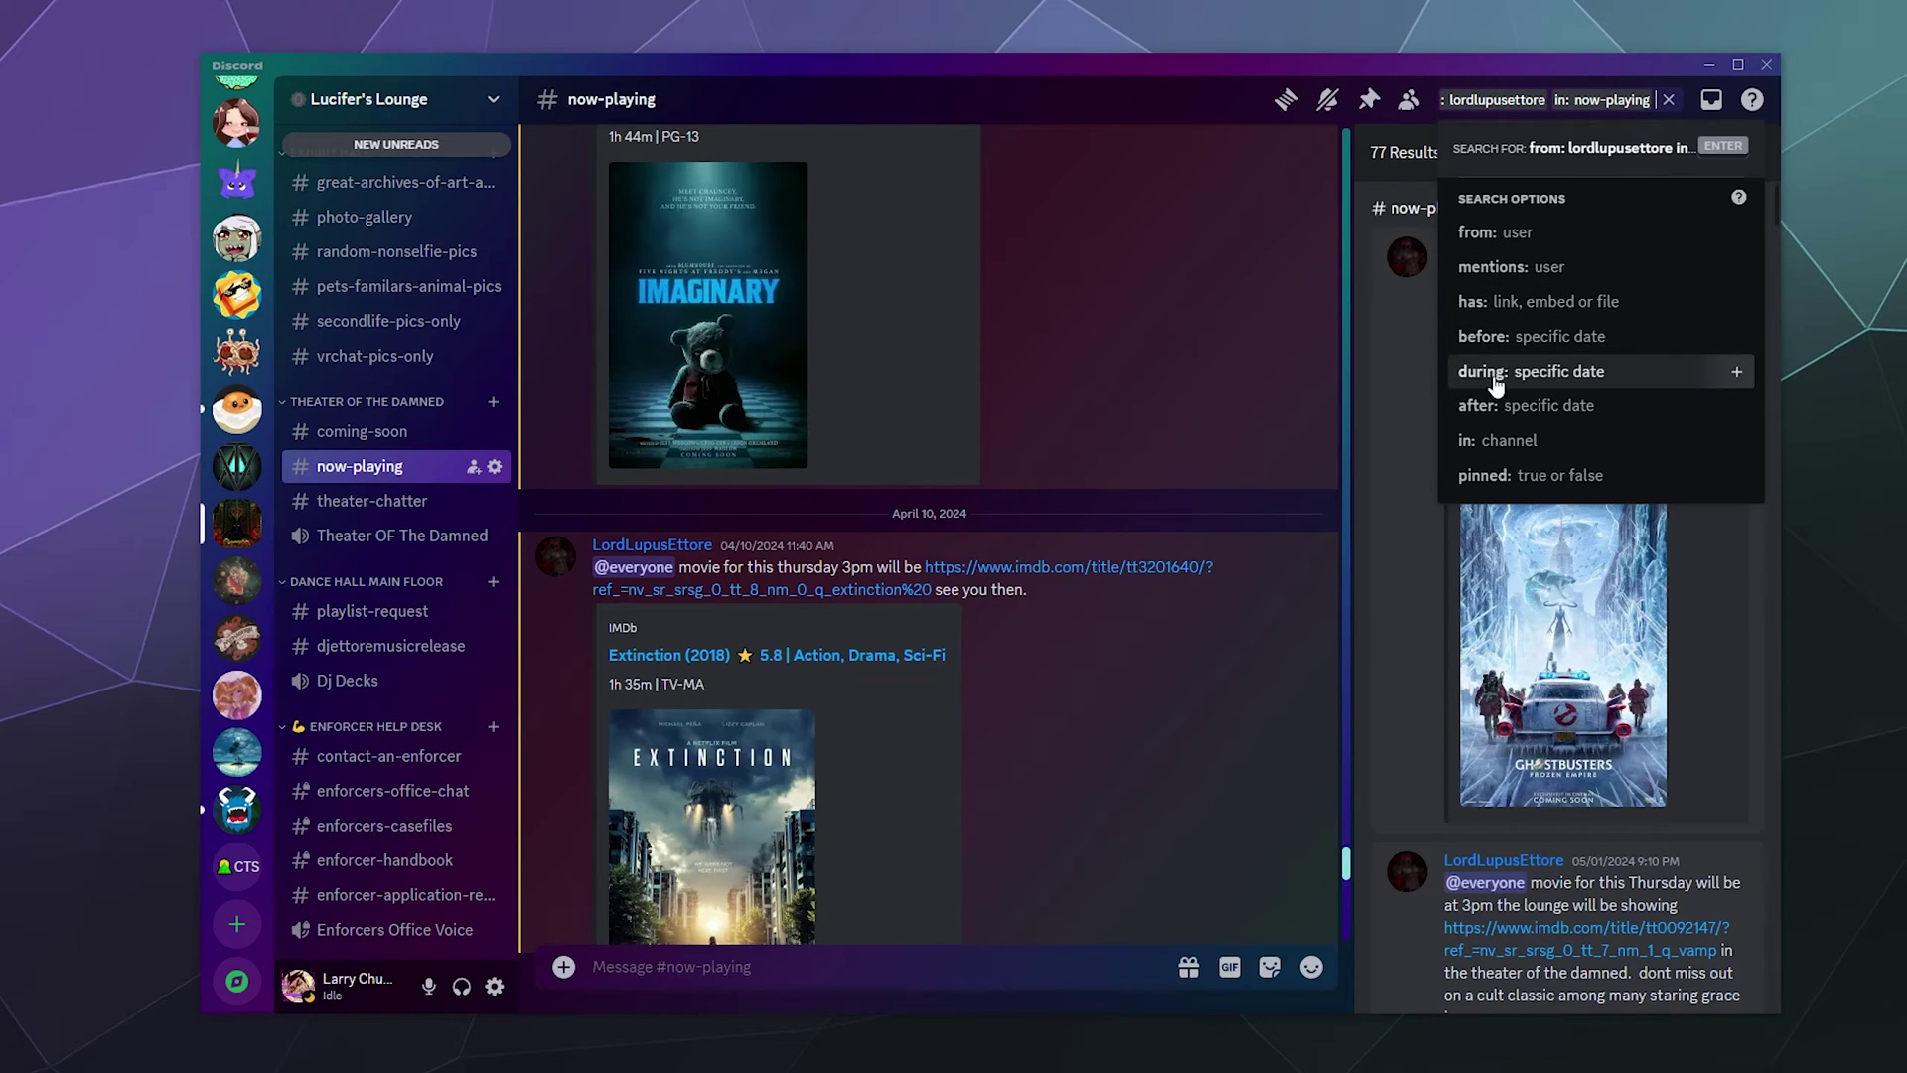
left_click(1494, 338)
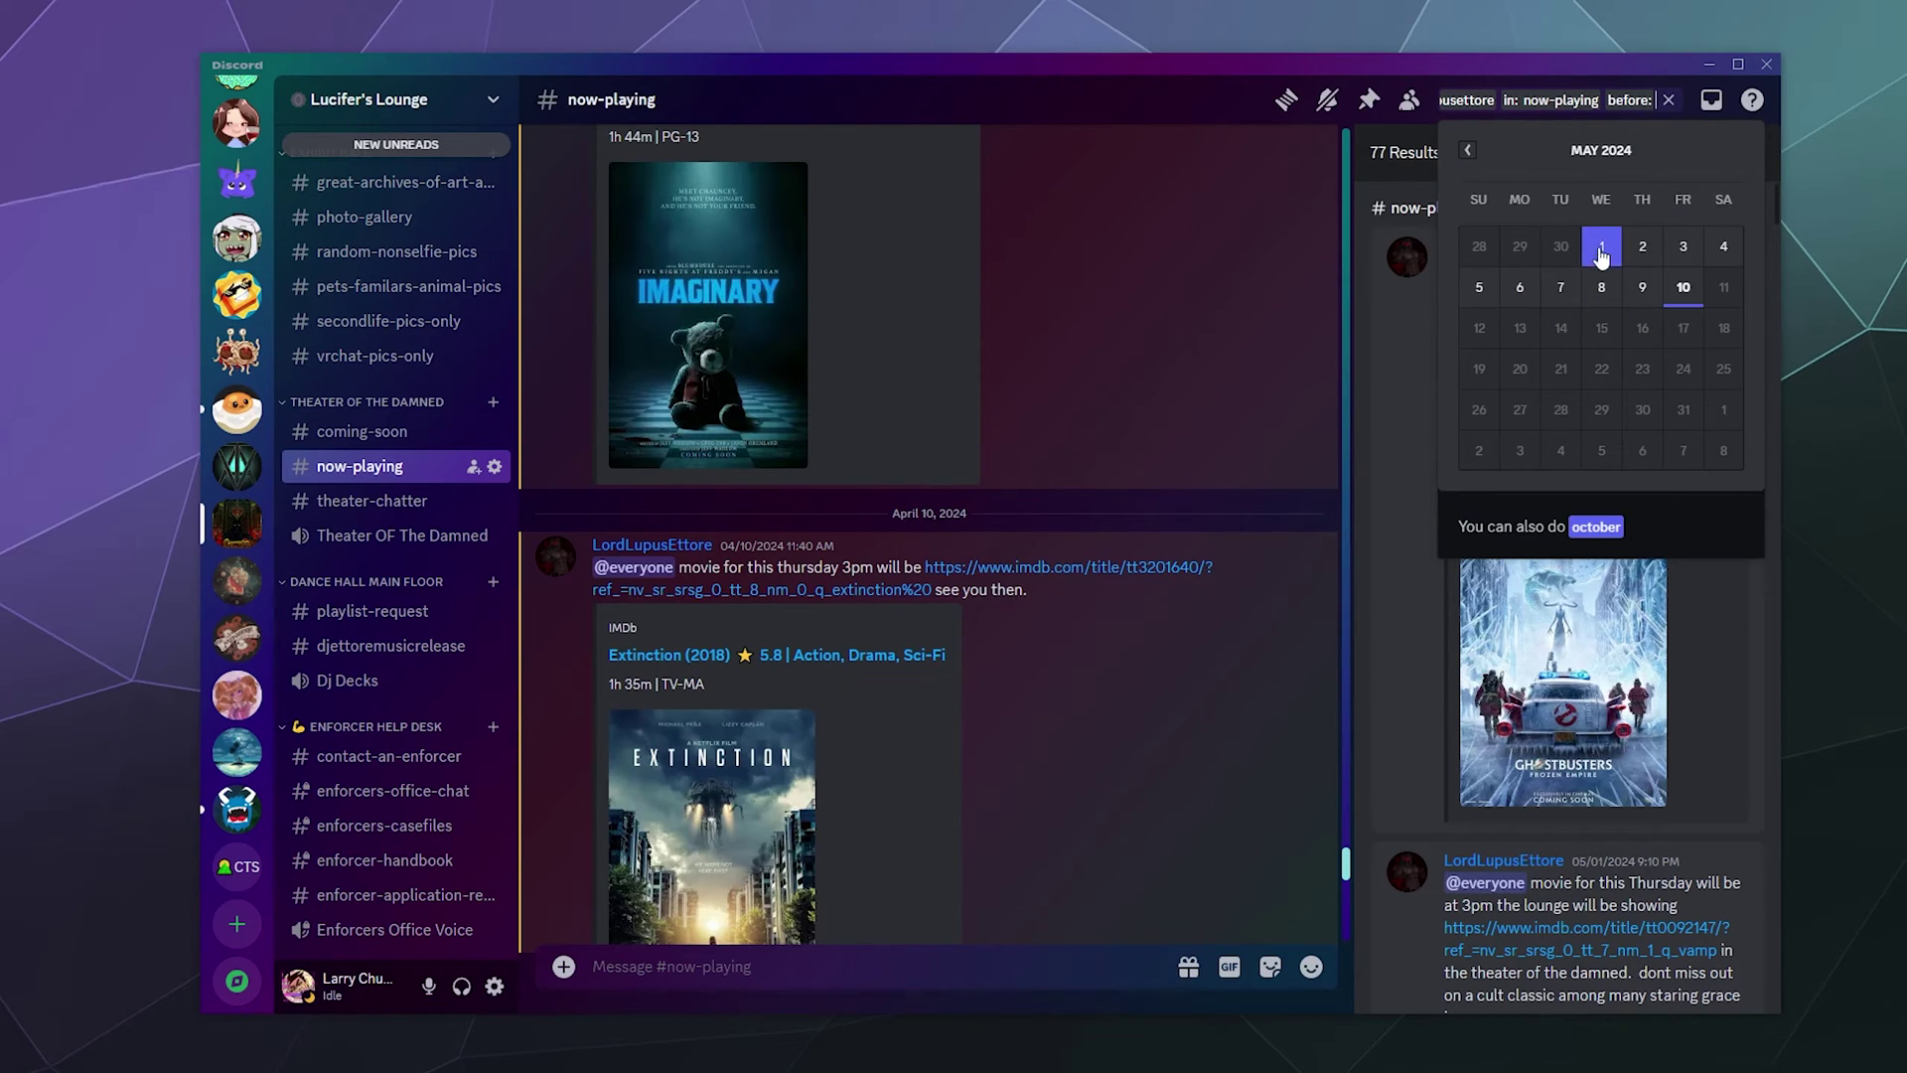
left_click(1467, 150)
left_click(1468, 150)
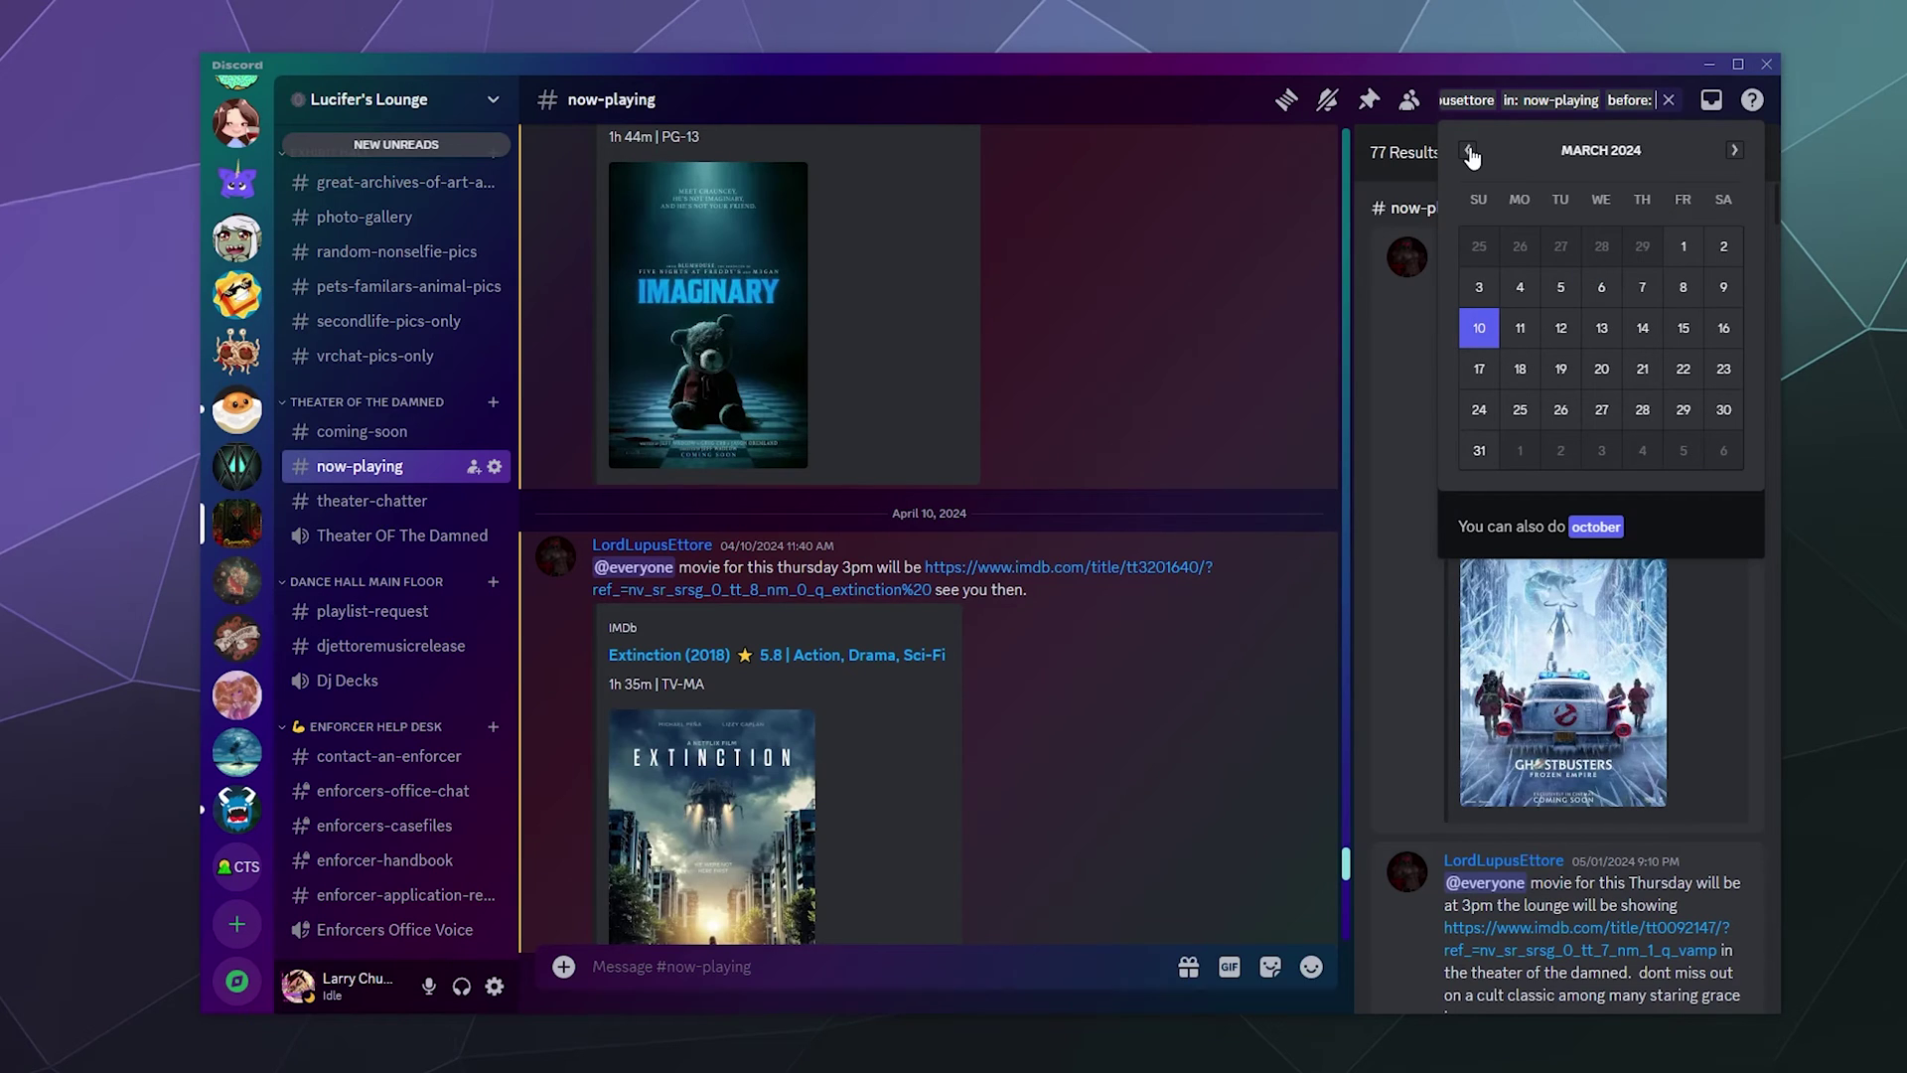
left_click(1484, 298)
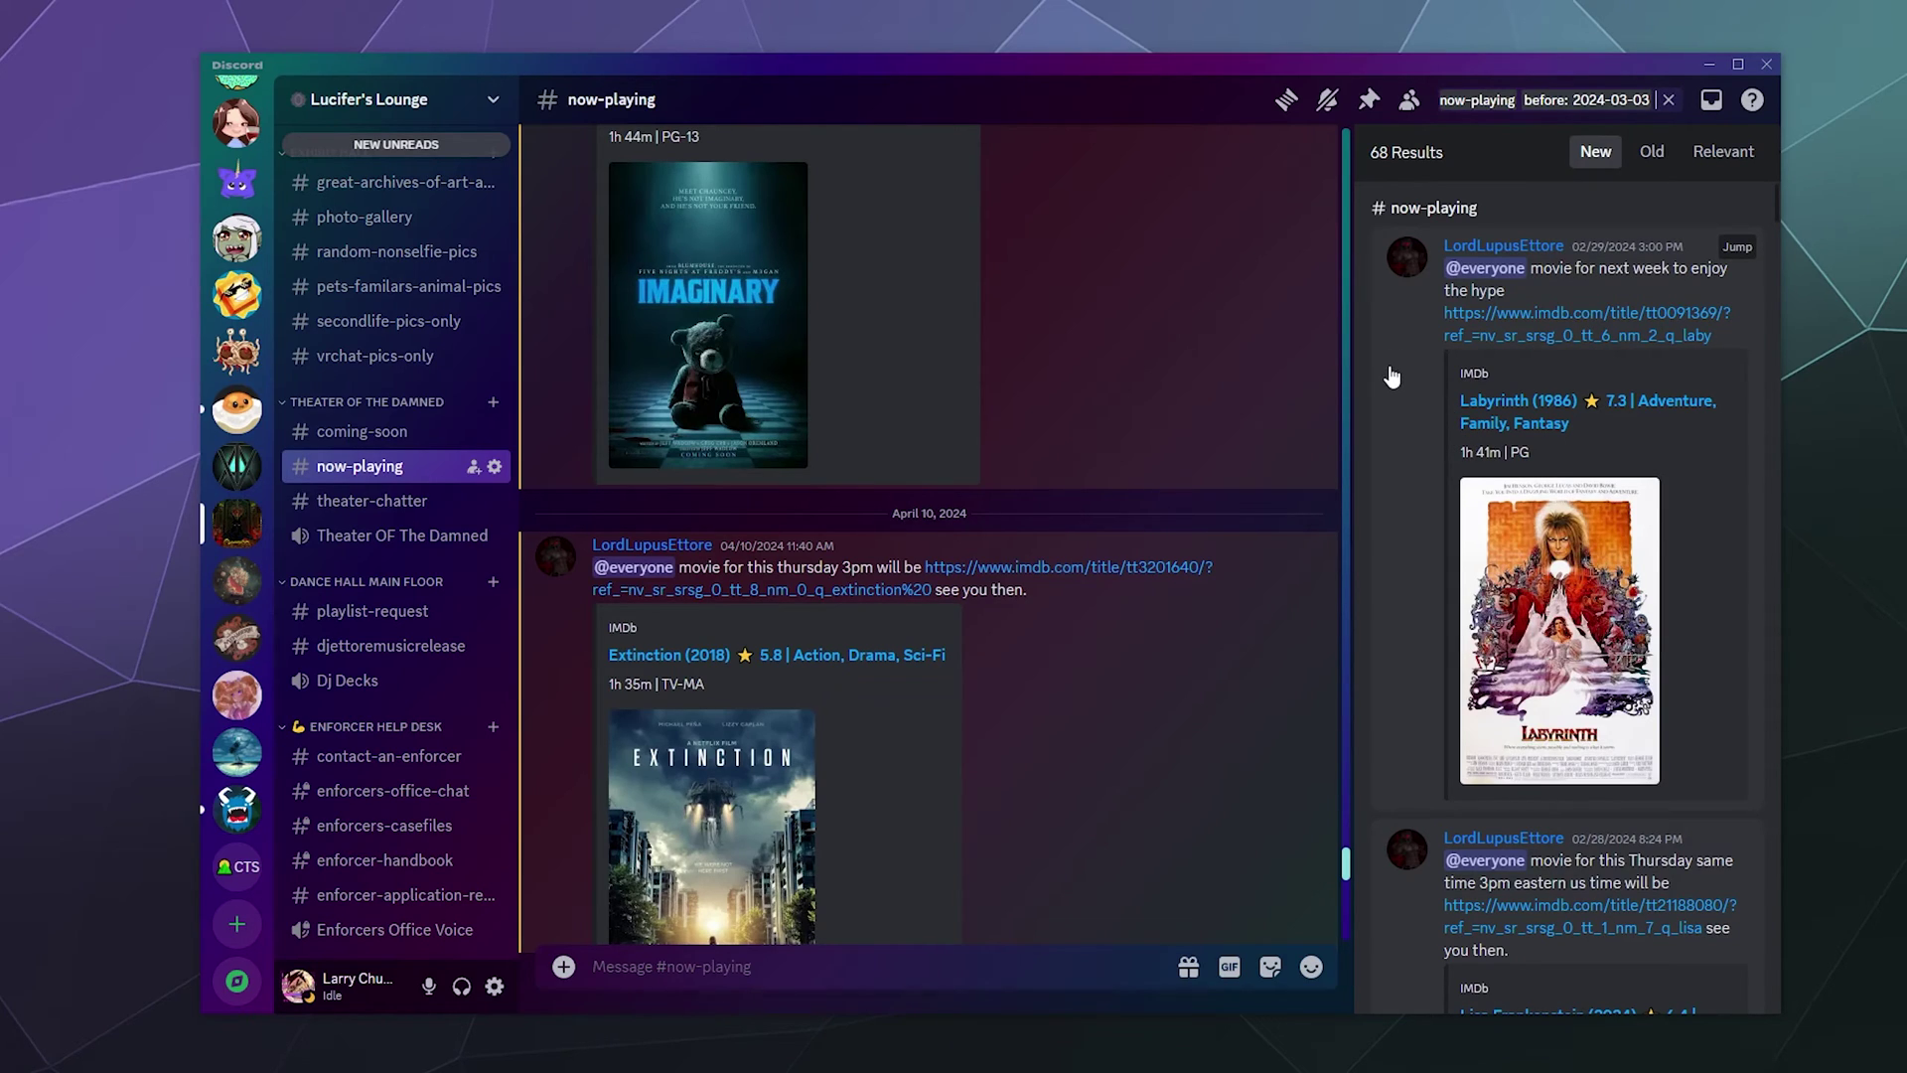
scroll(1391, 415, "down", 10)
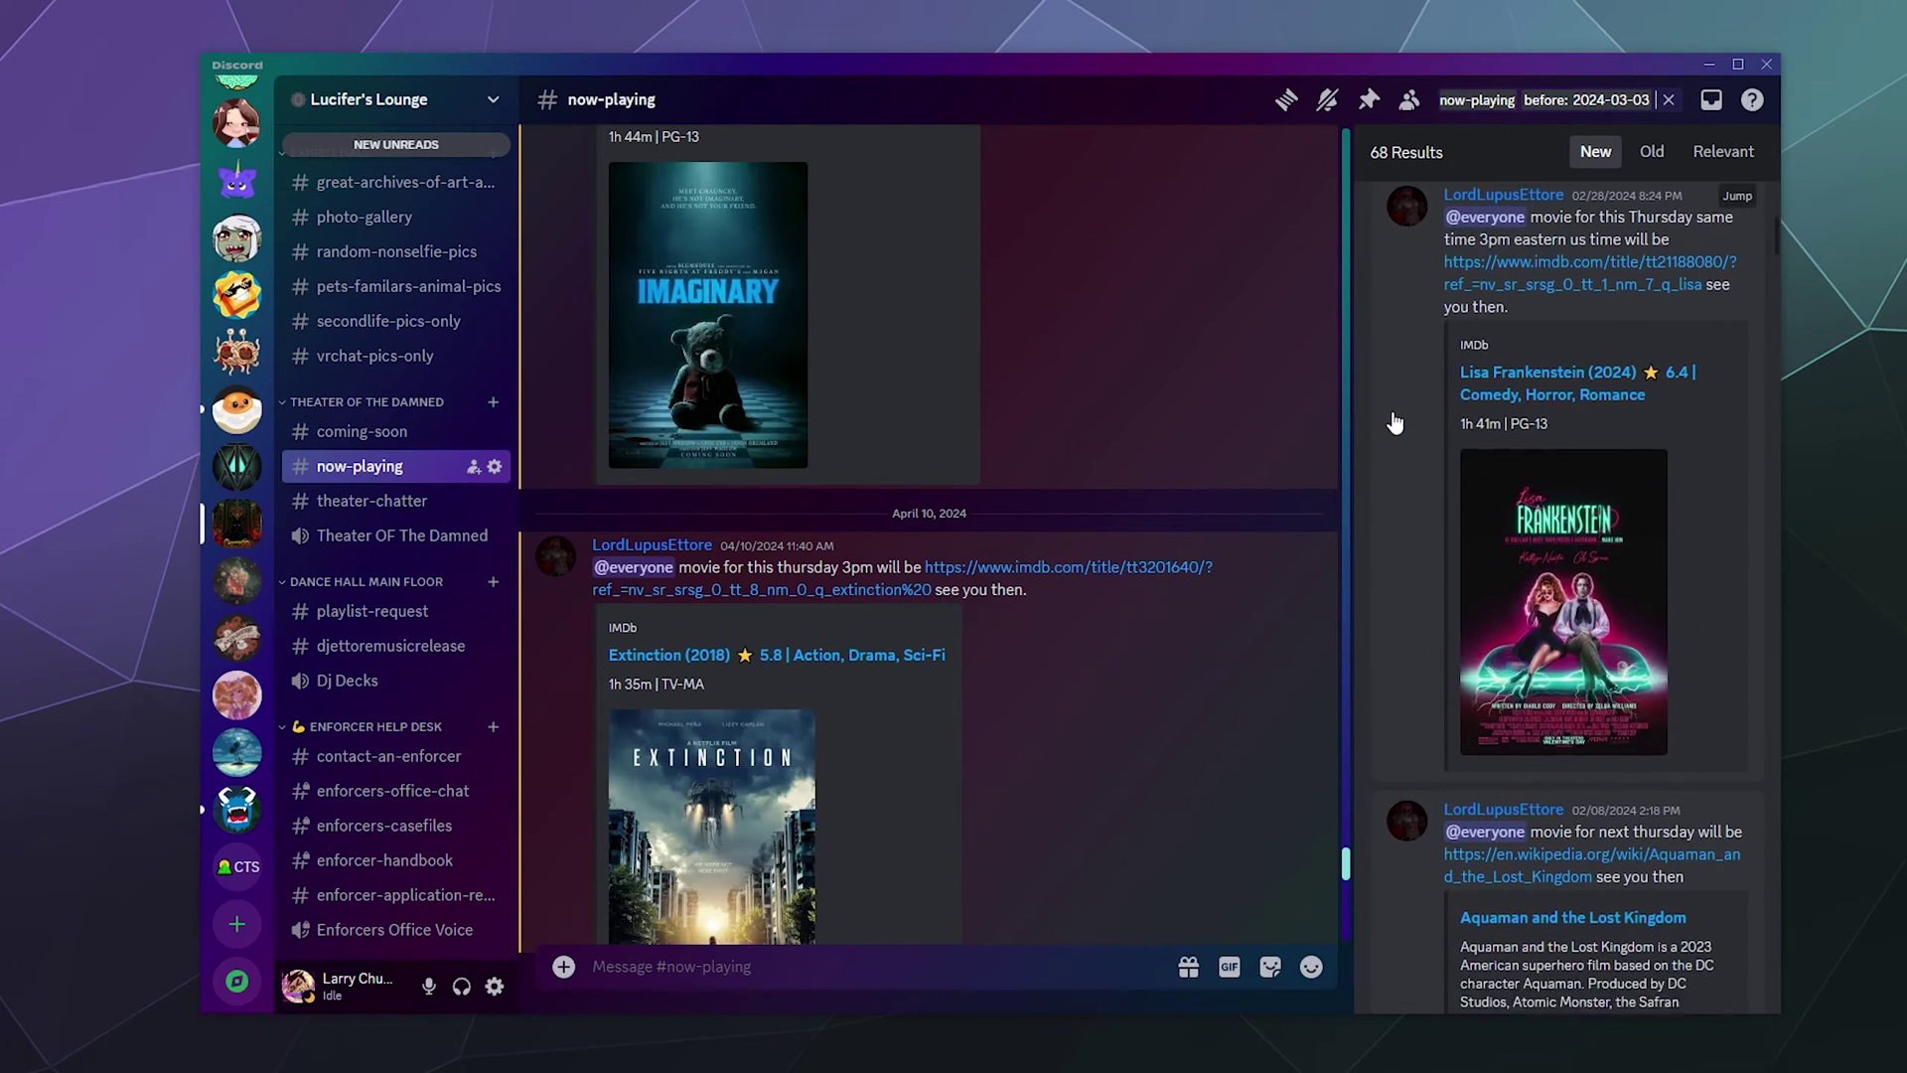
scroll(1394, 422, "down", 8)
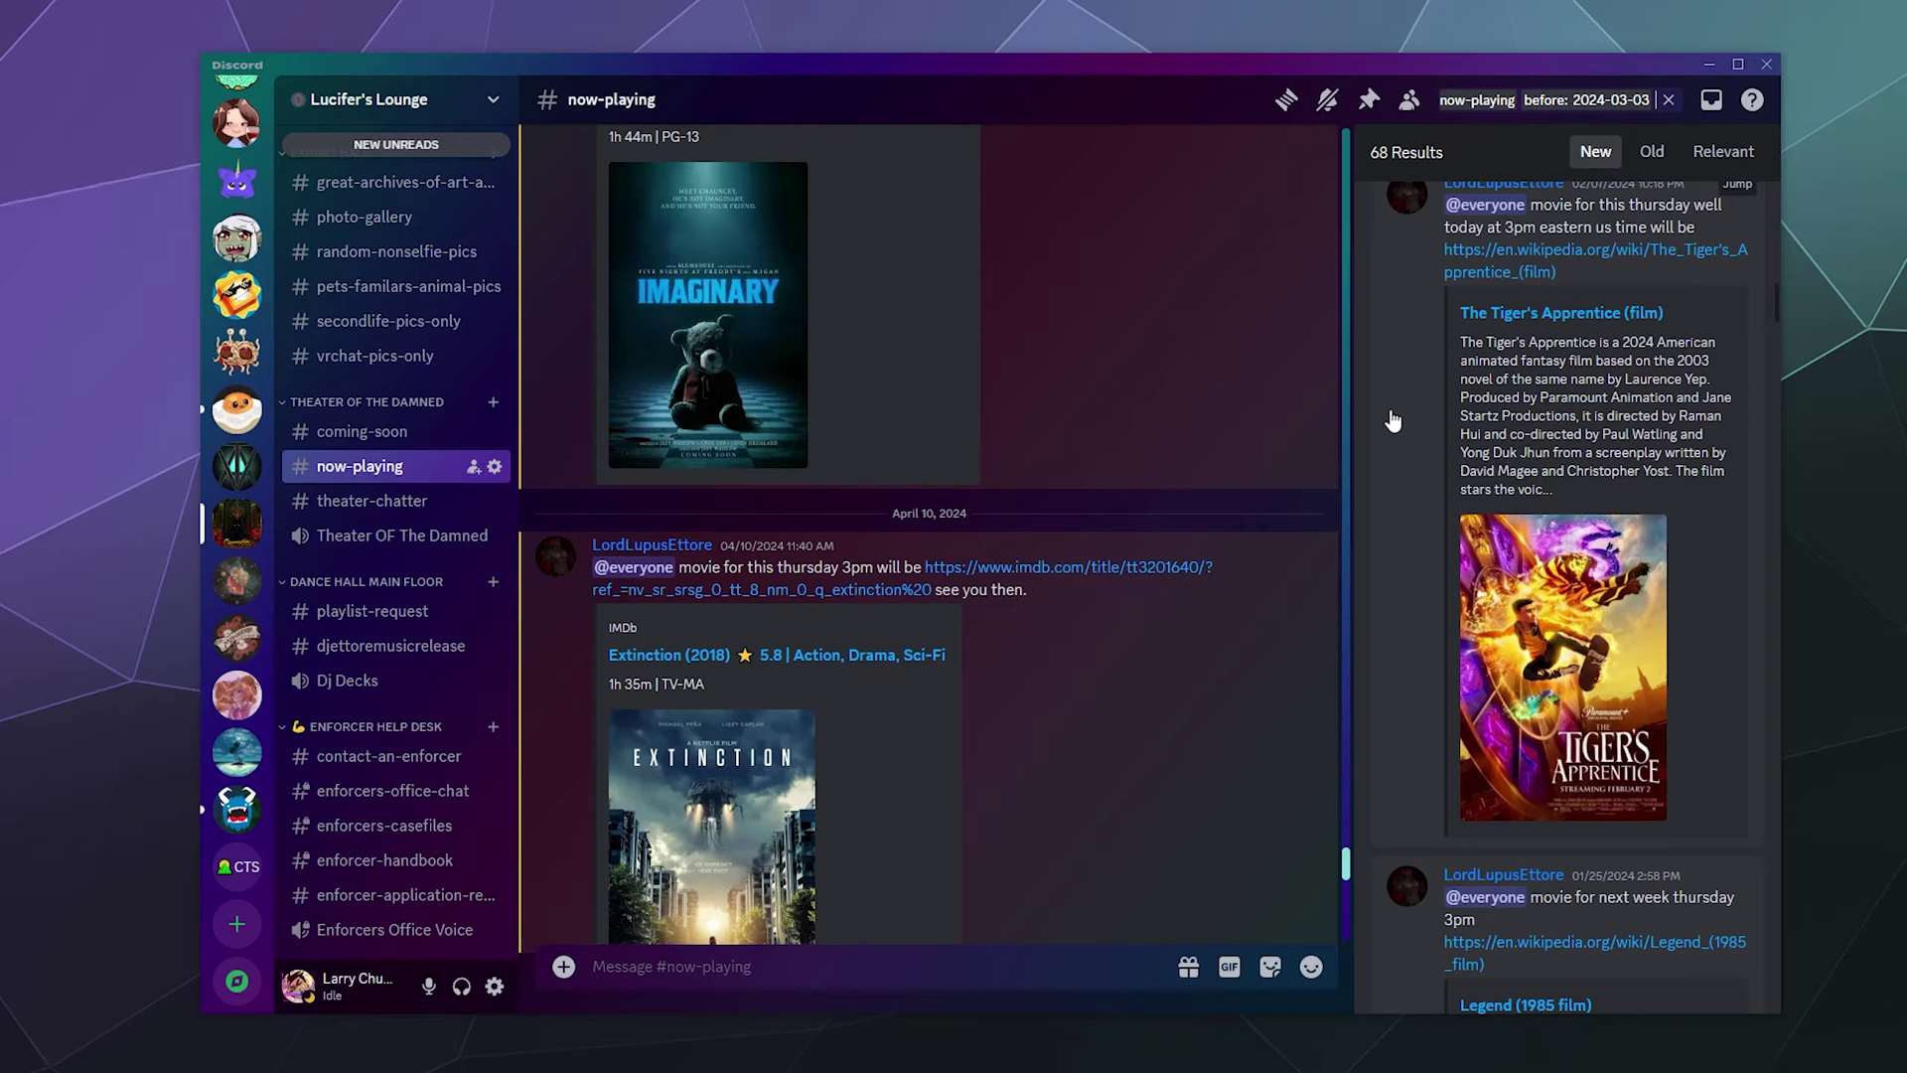
scroll(1391, 426, "down", 10)
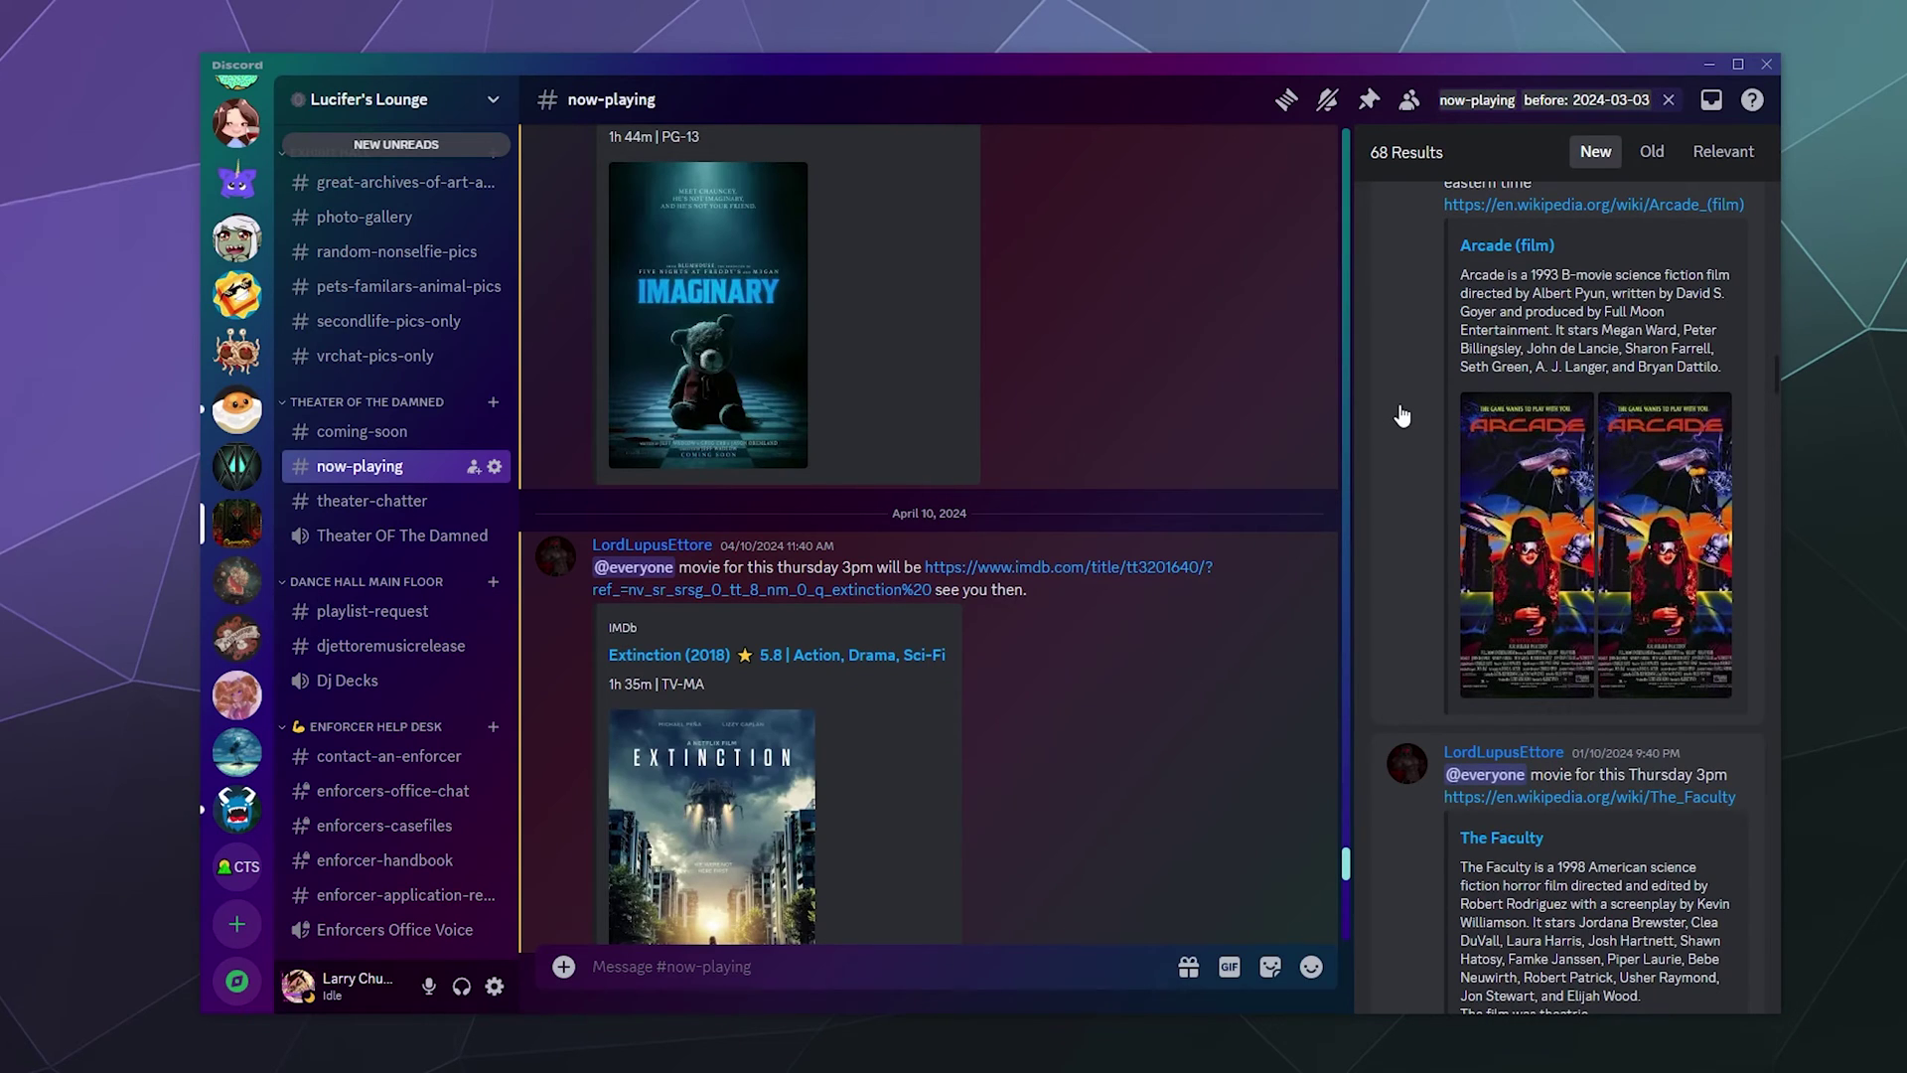
scroll(1401, 415, "up", 1)
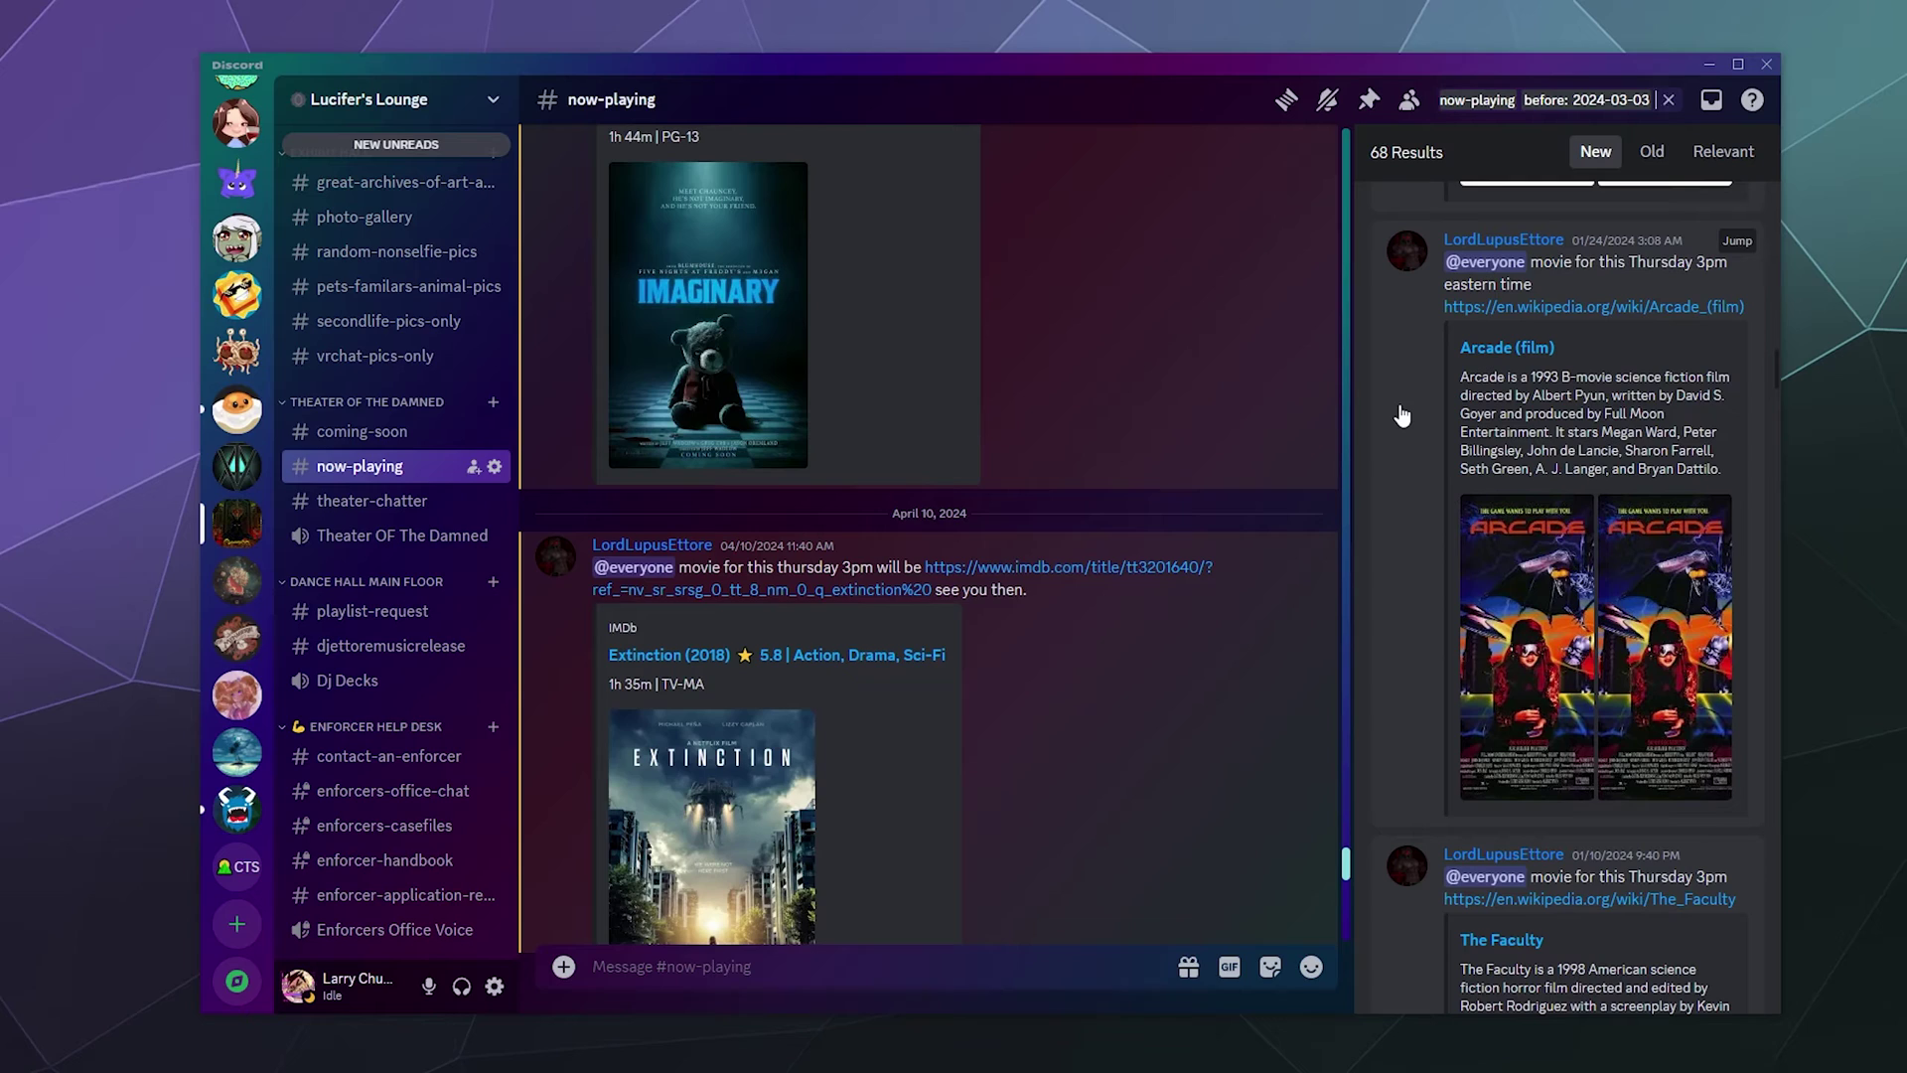
Clear the current message search and delete the saved search history.
left_click(1668, 99)
left_click(1622, 99)
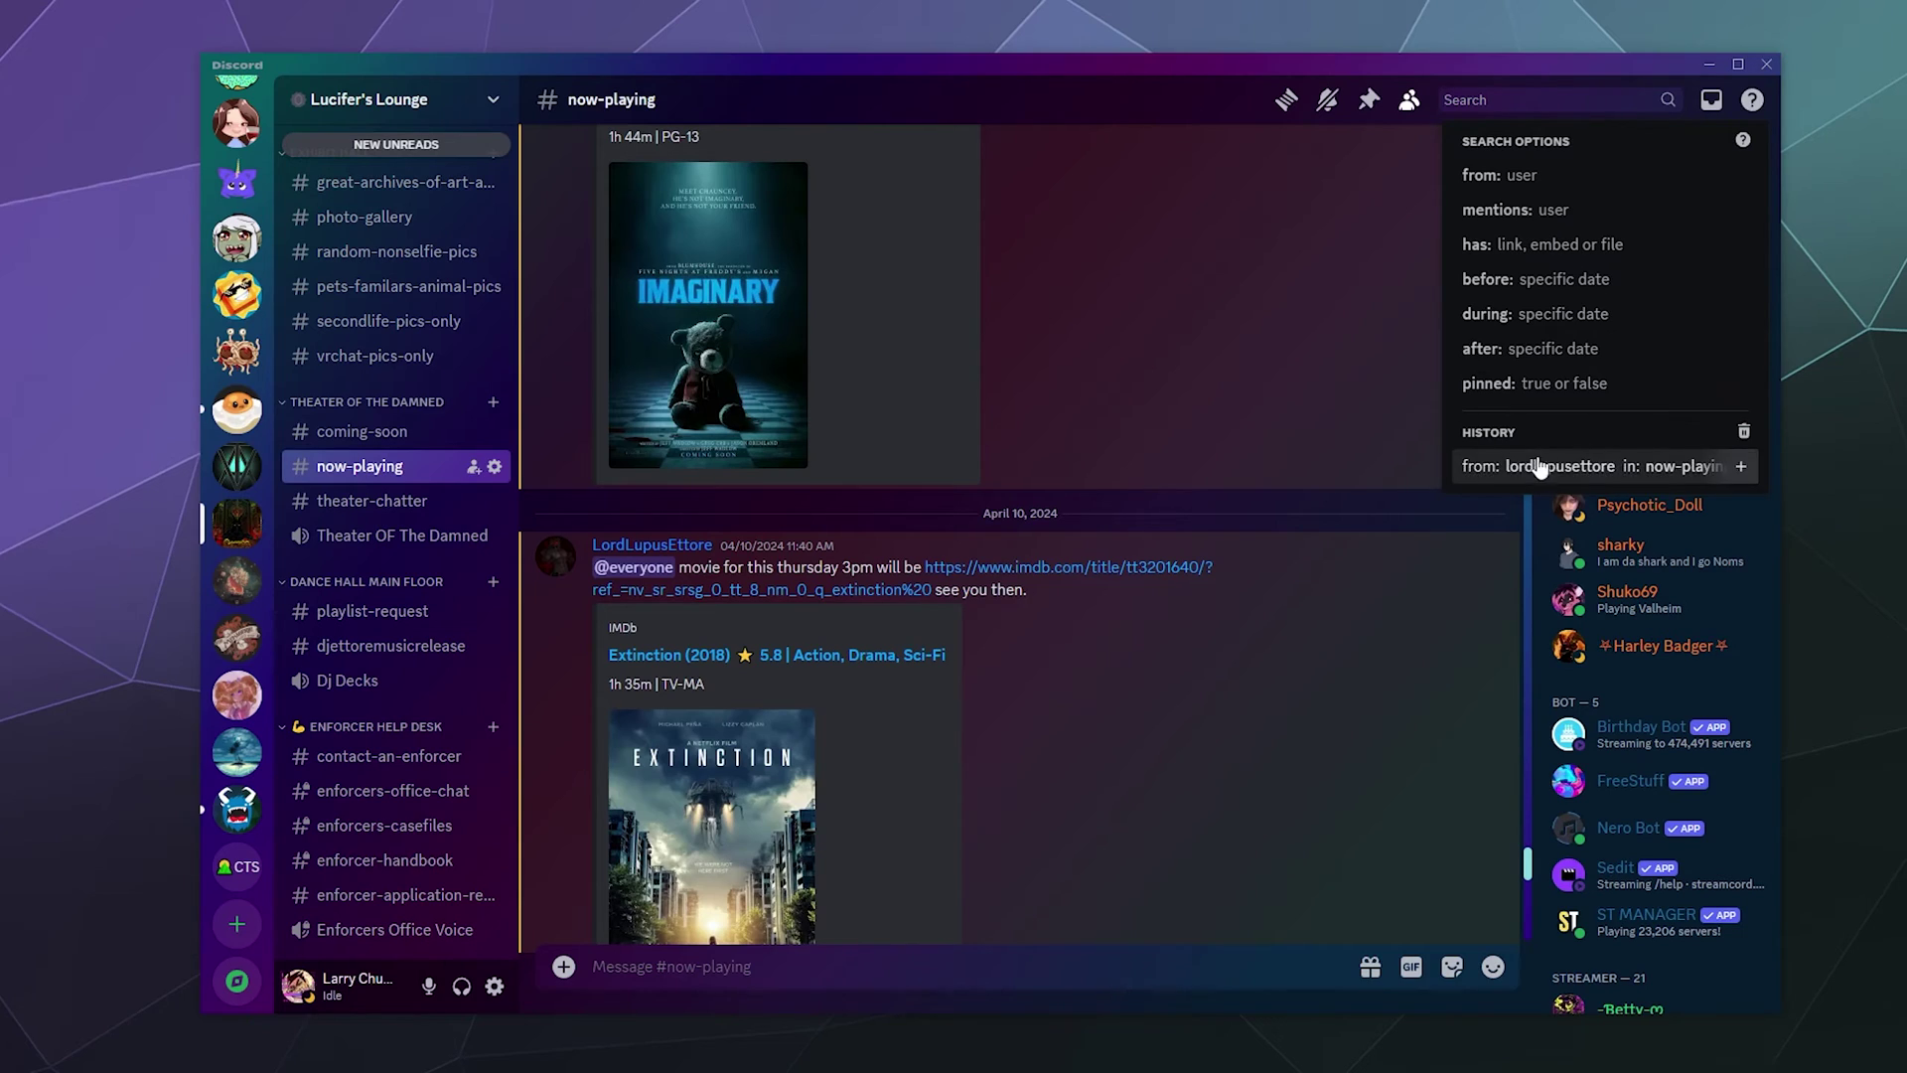
left_click(1744, 430)
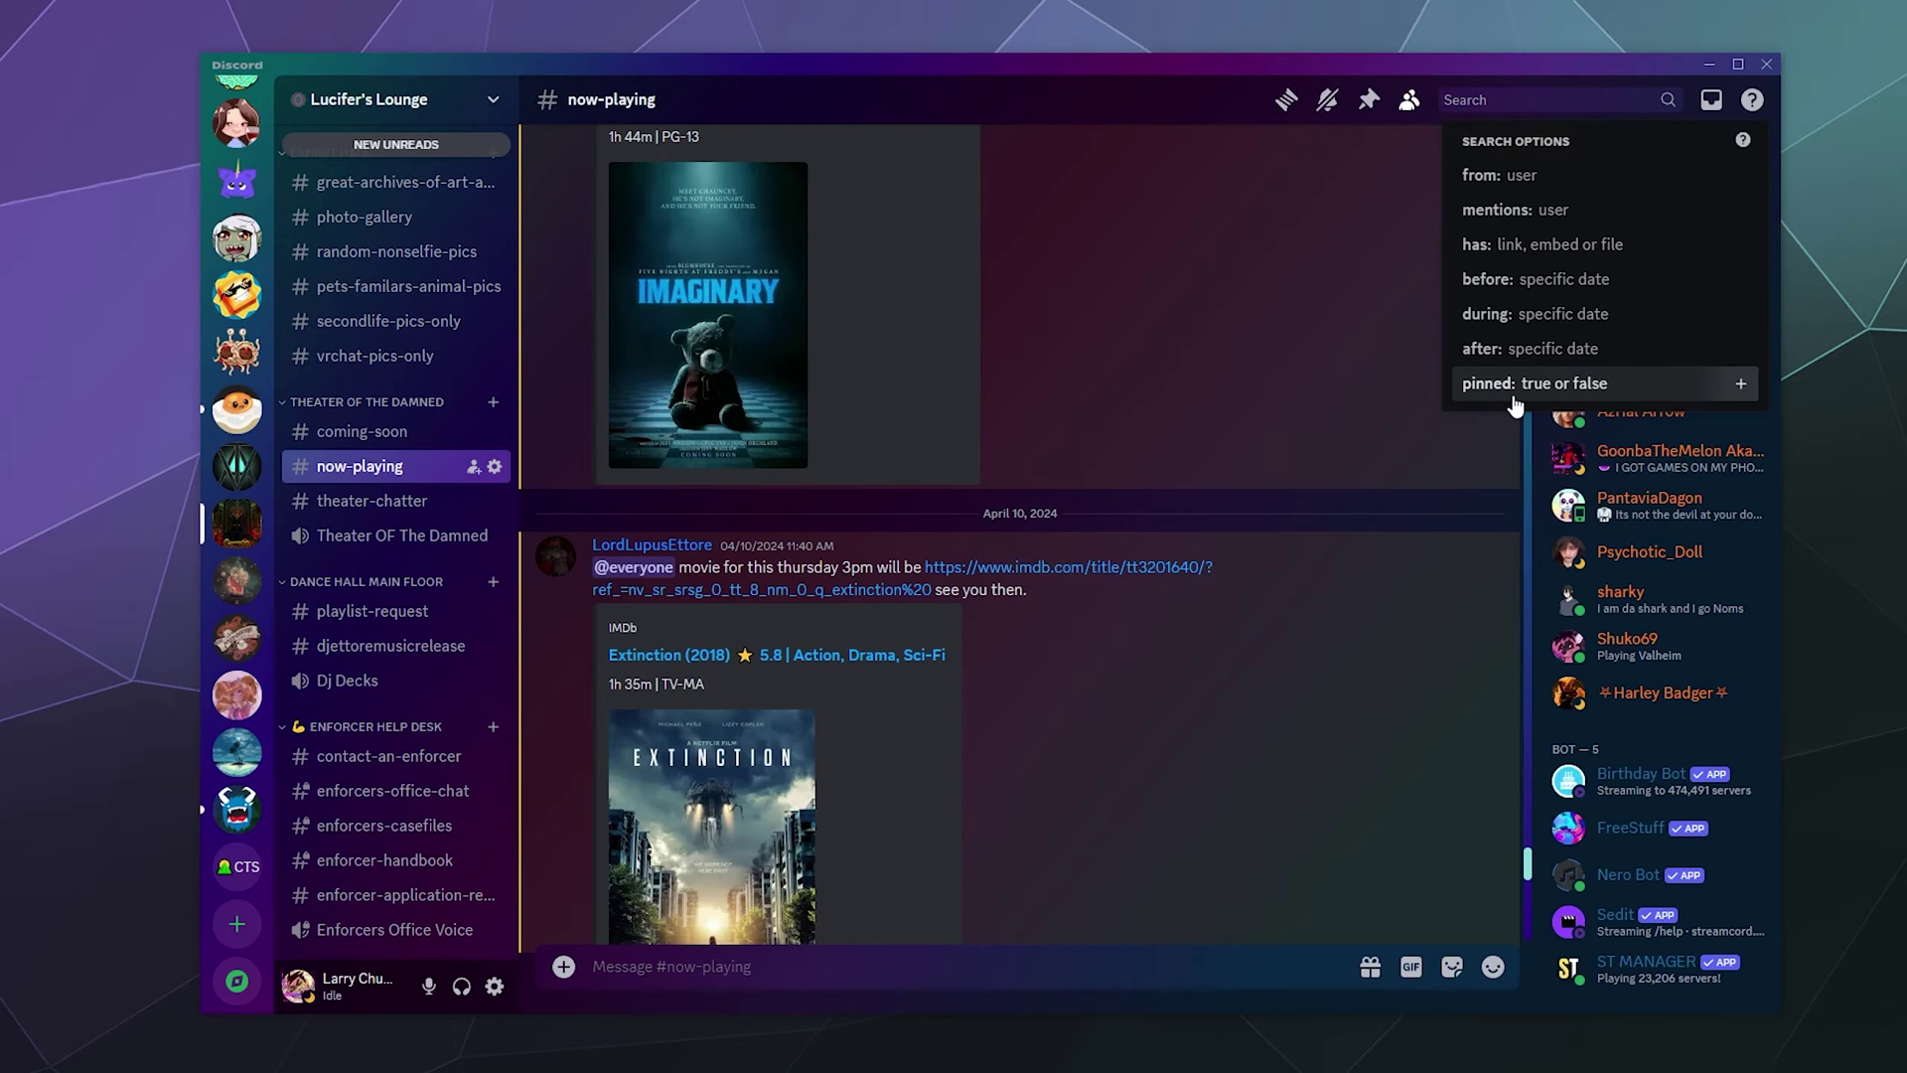
Start a new server-wide search for messages from the server owner.
left_click(1577, 181)
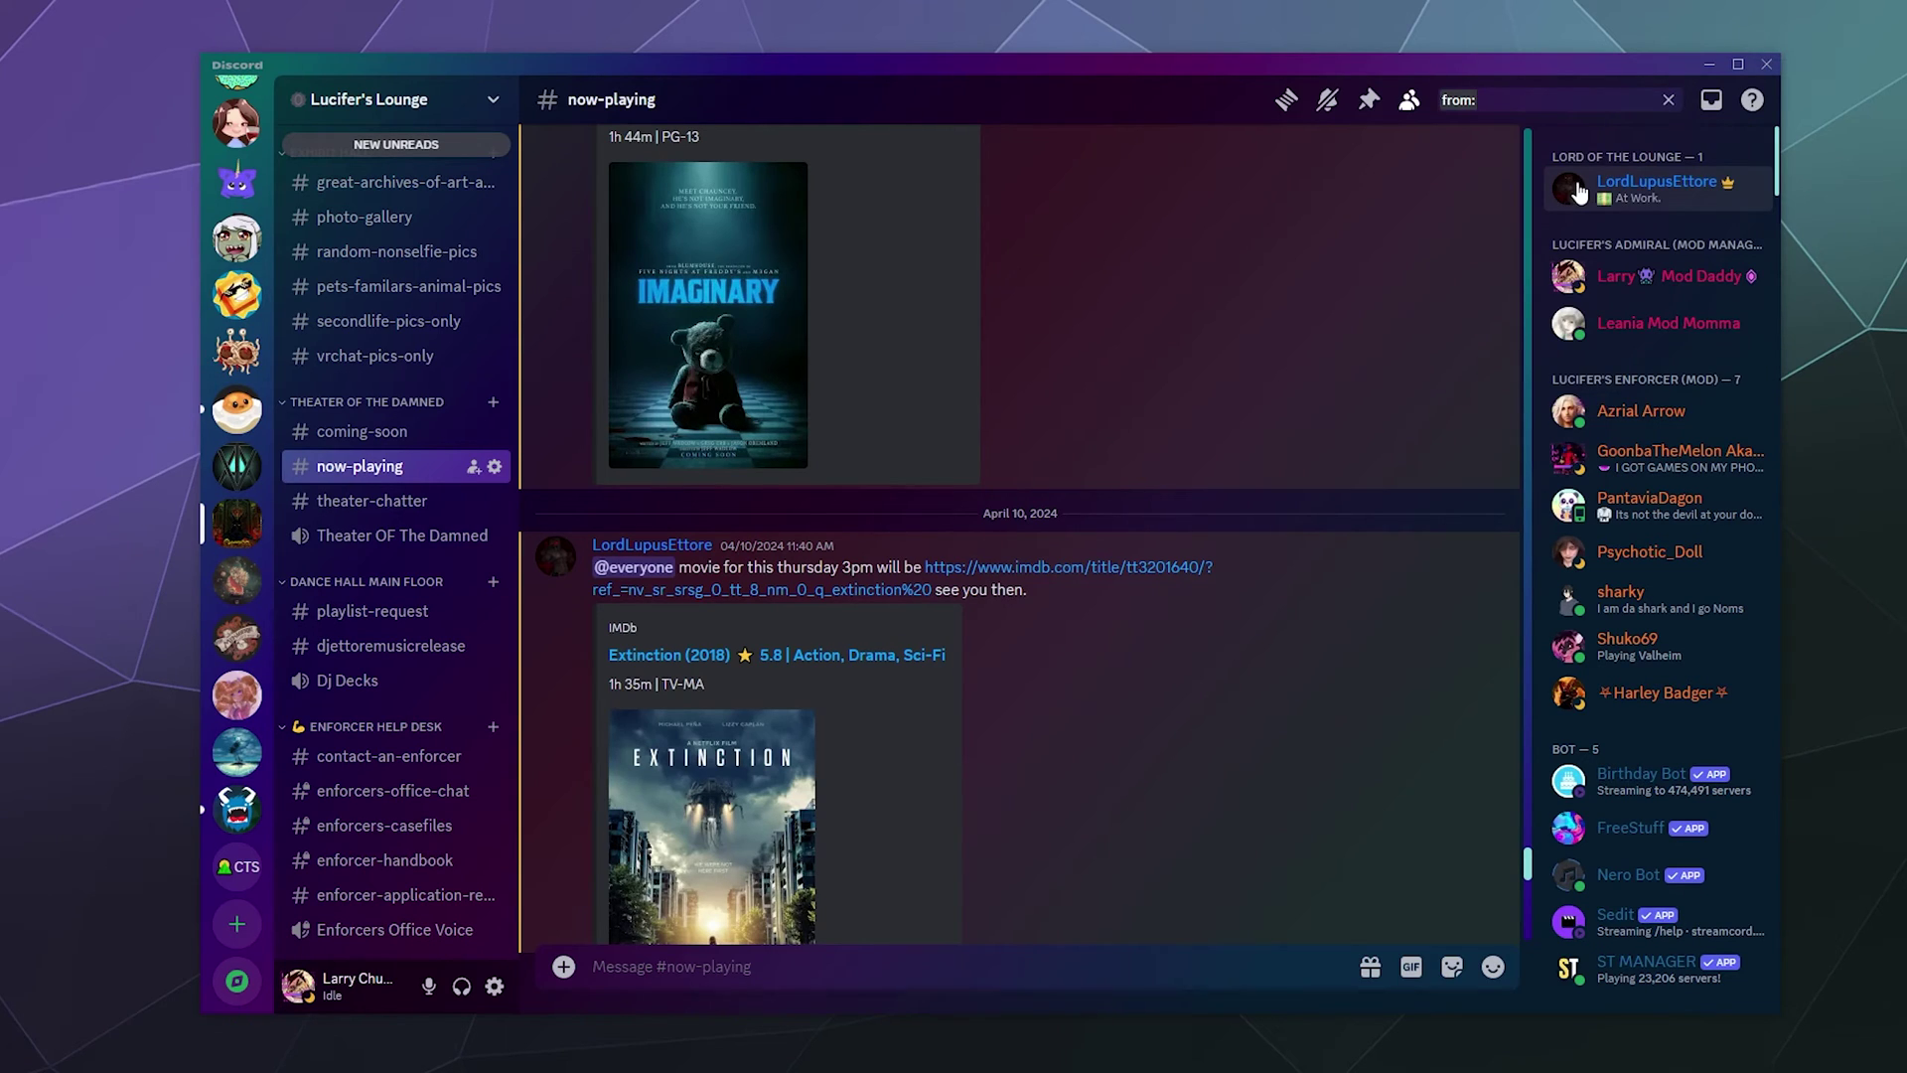
type("lord")
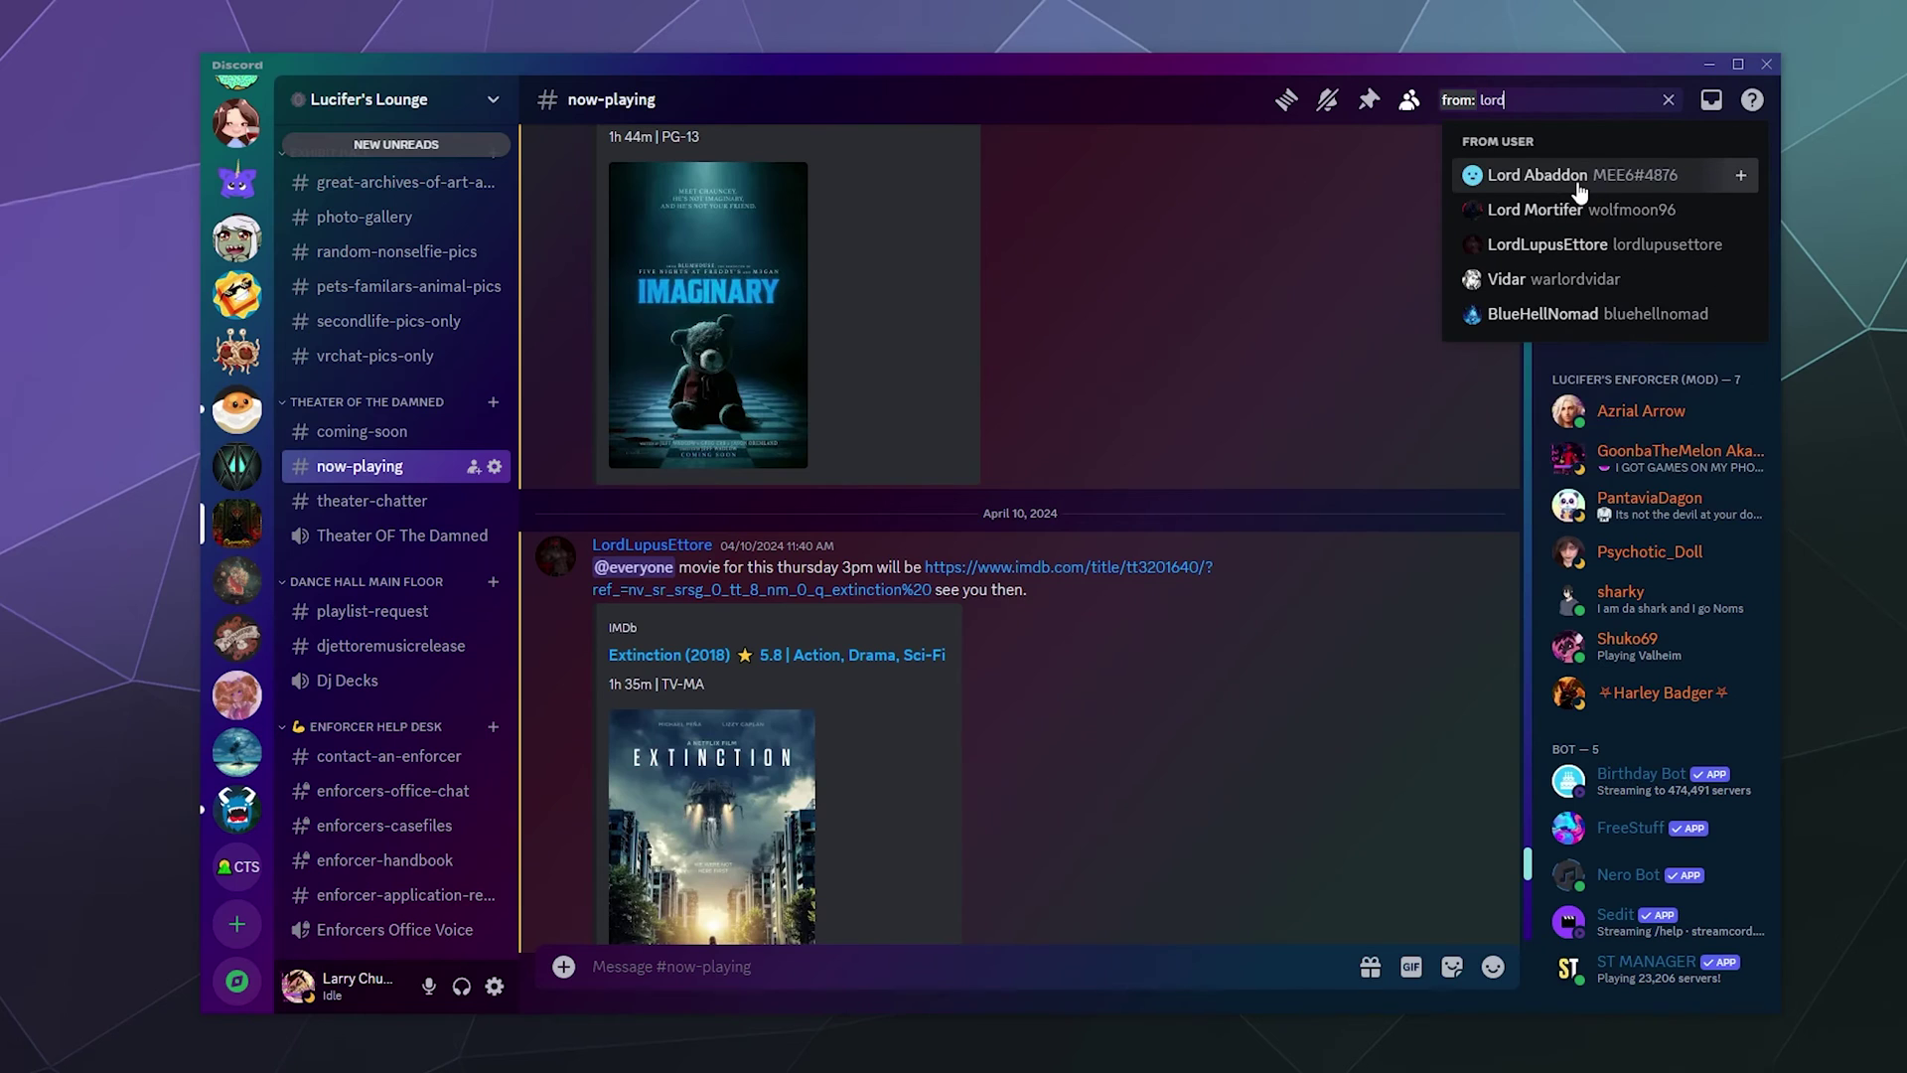
left_click(1567, 244)
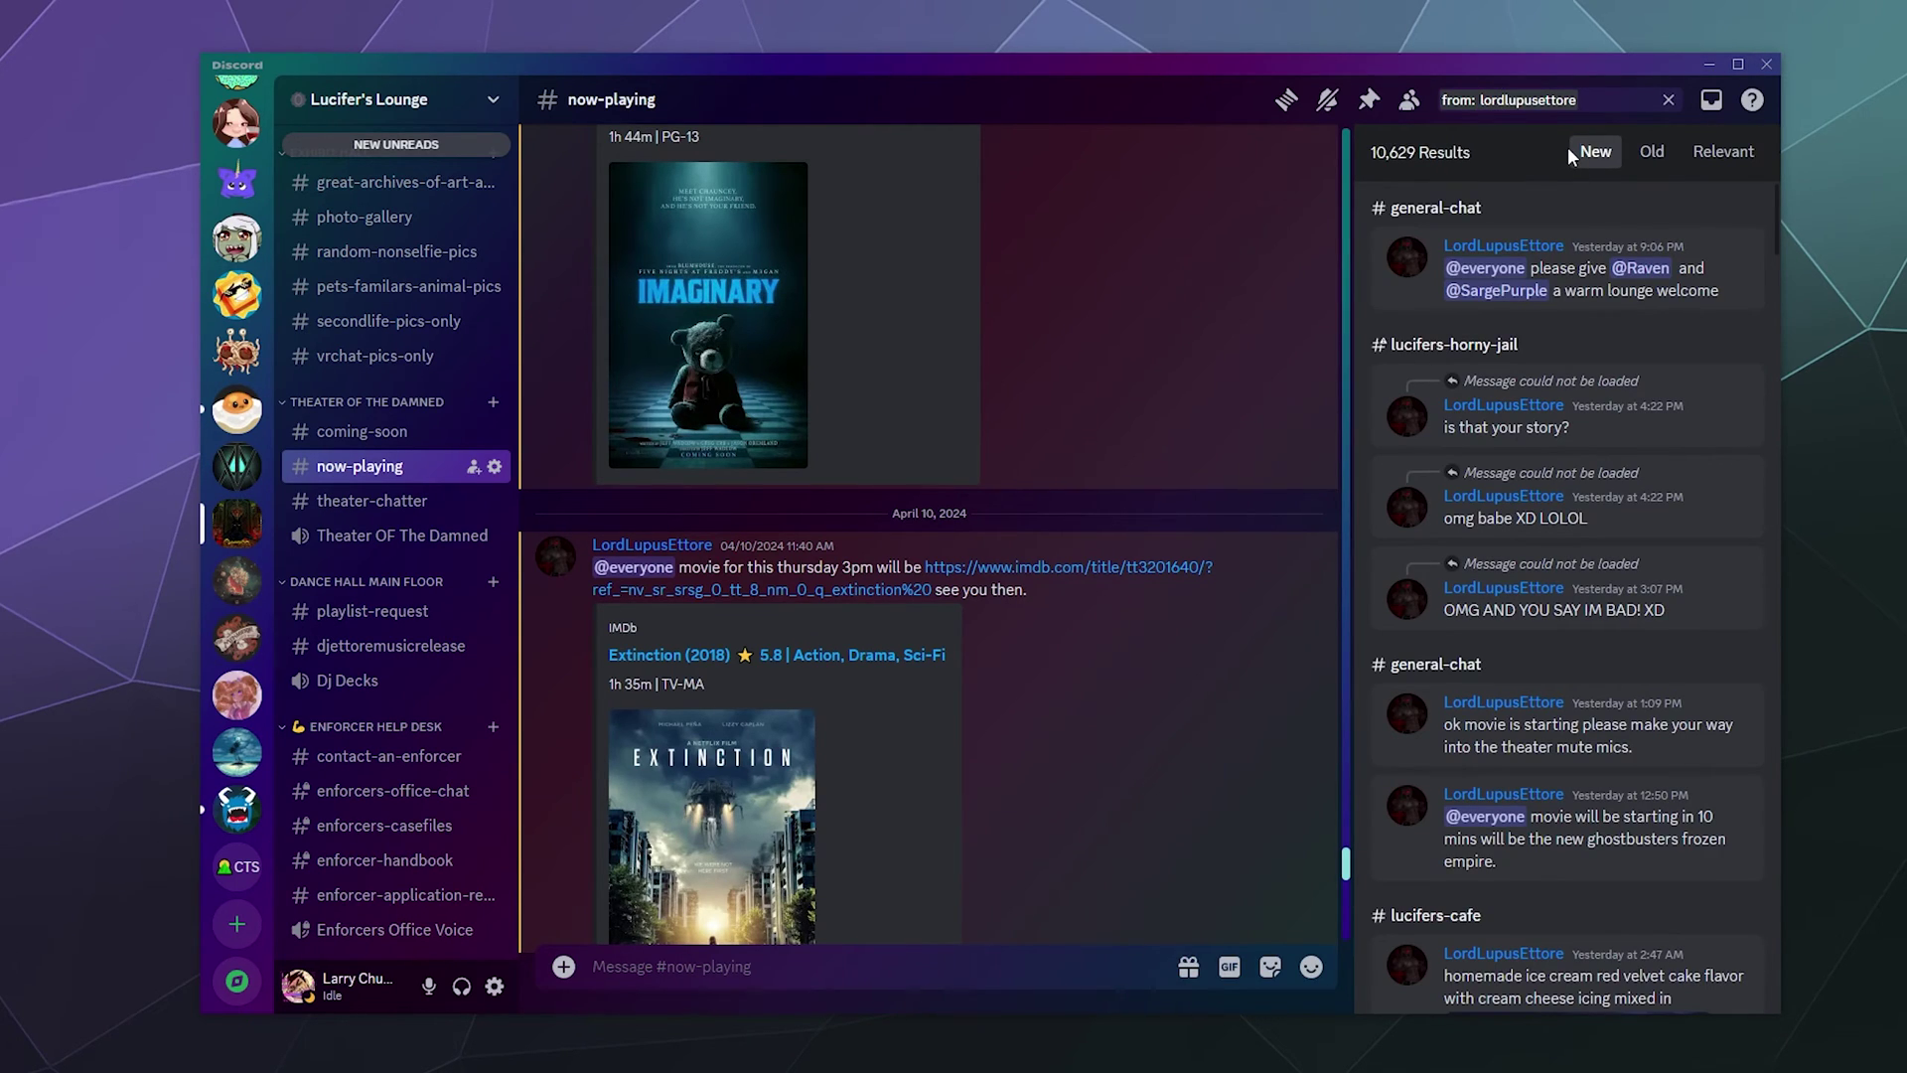
Restrict the search to pinned messages with pinned: true and review the matching messages.
type("pinn")
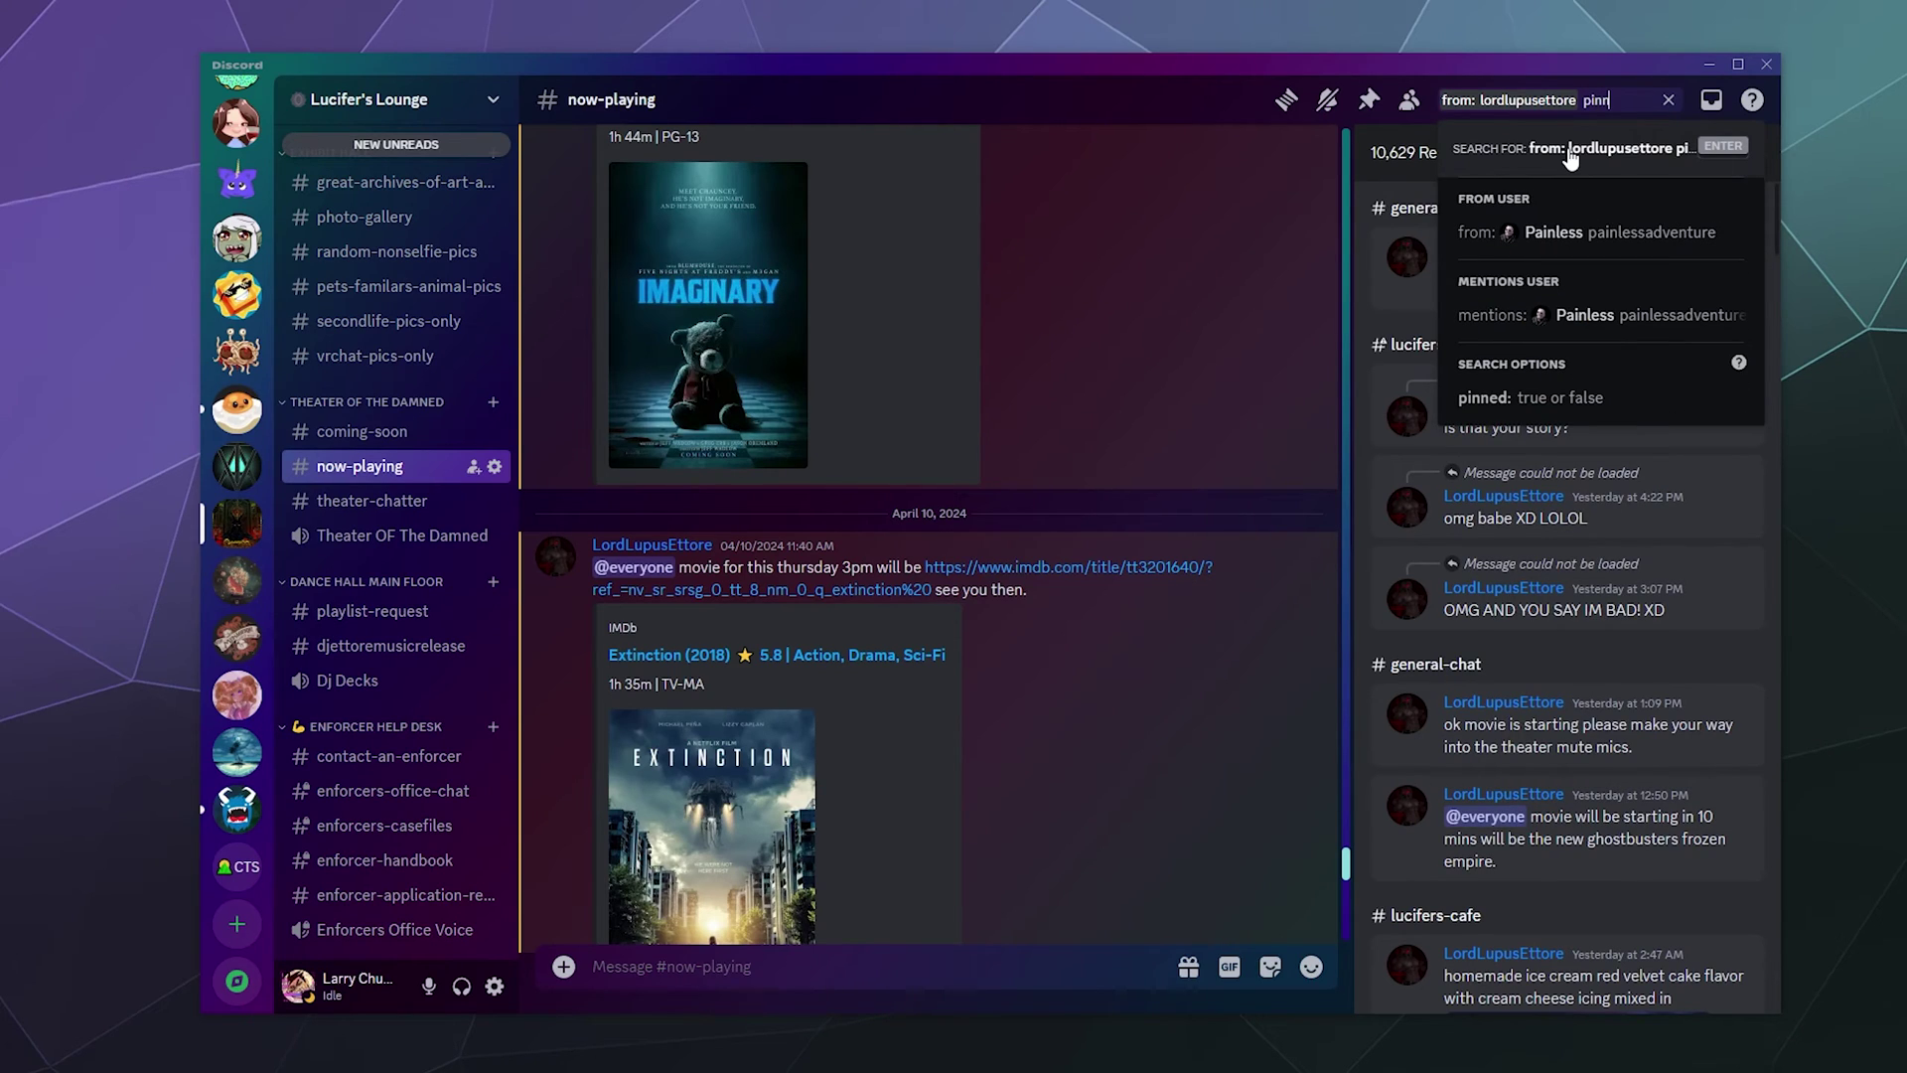
left_click(1551, 399)
type("true")
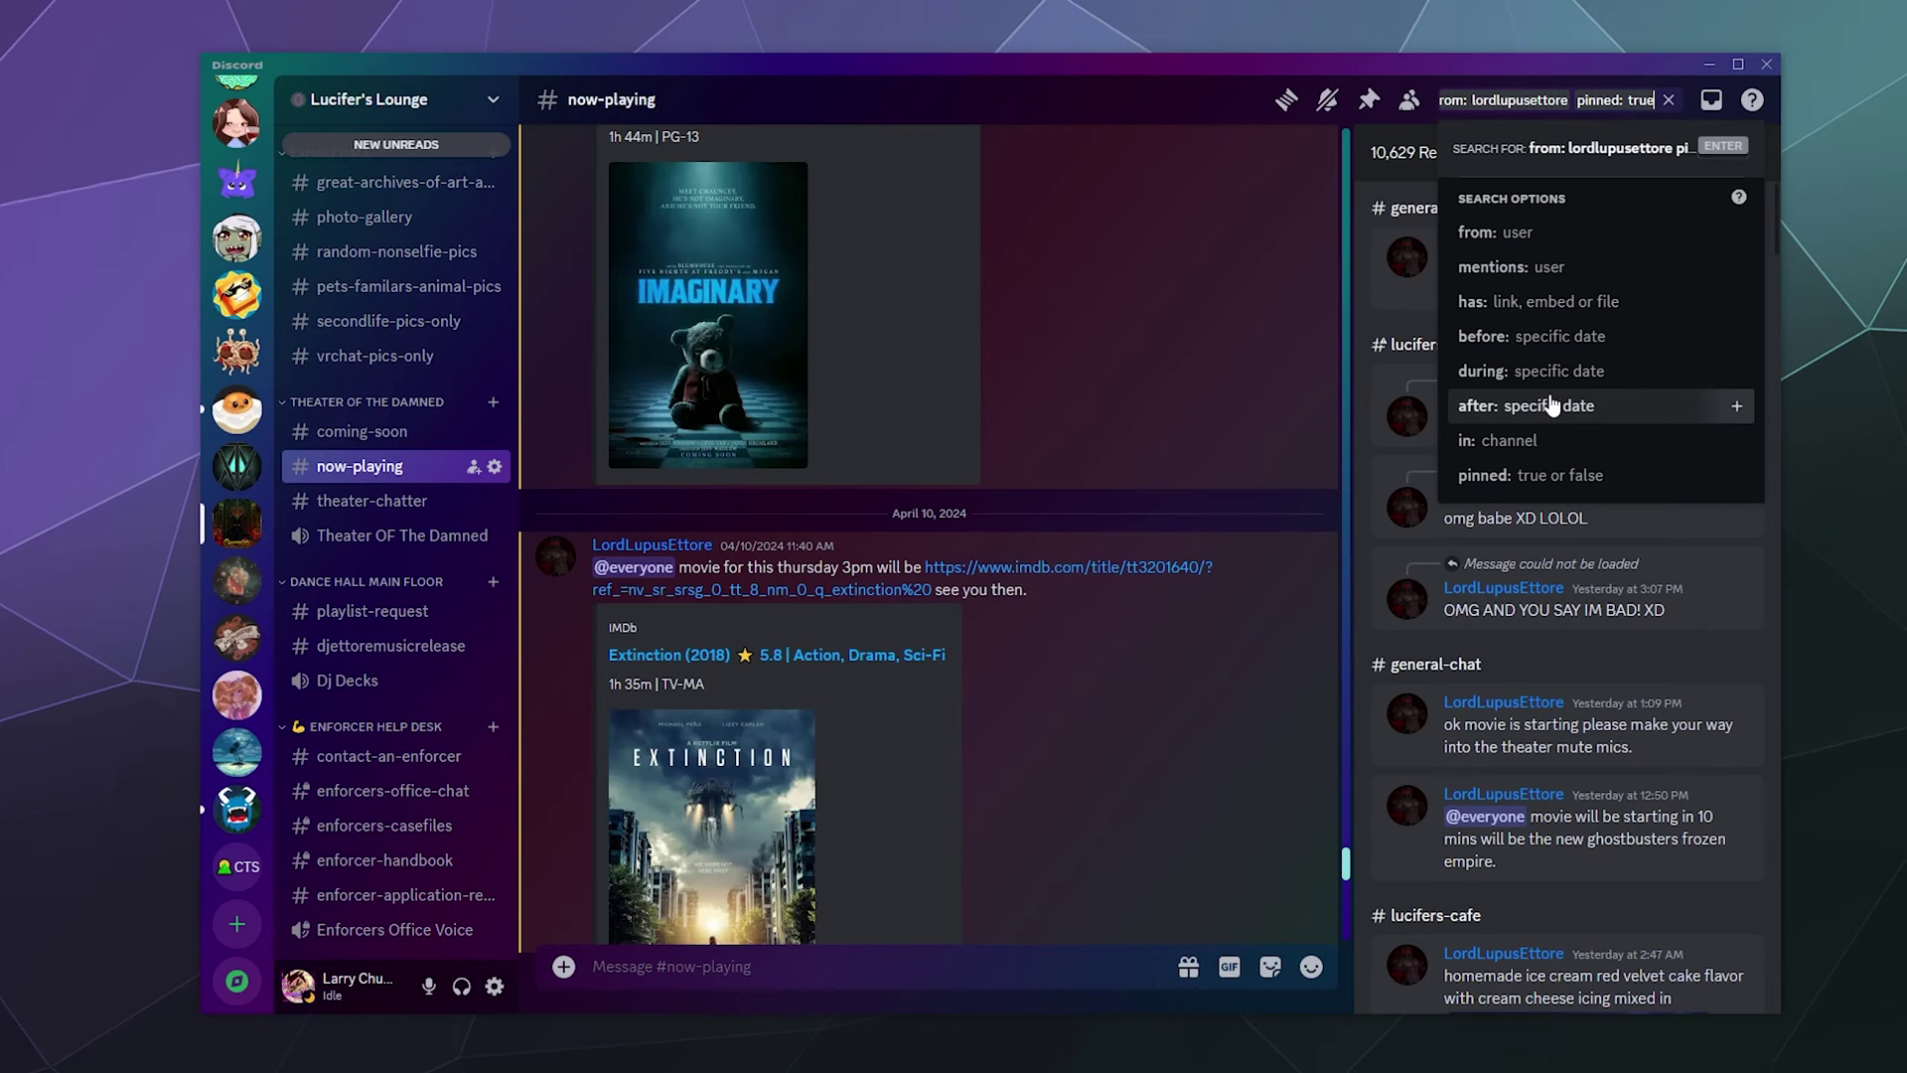
key("Return")
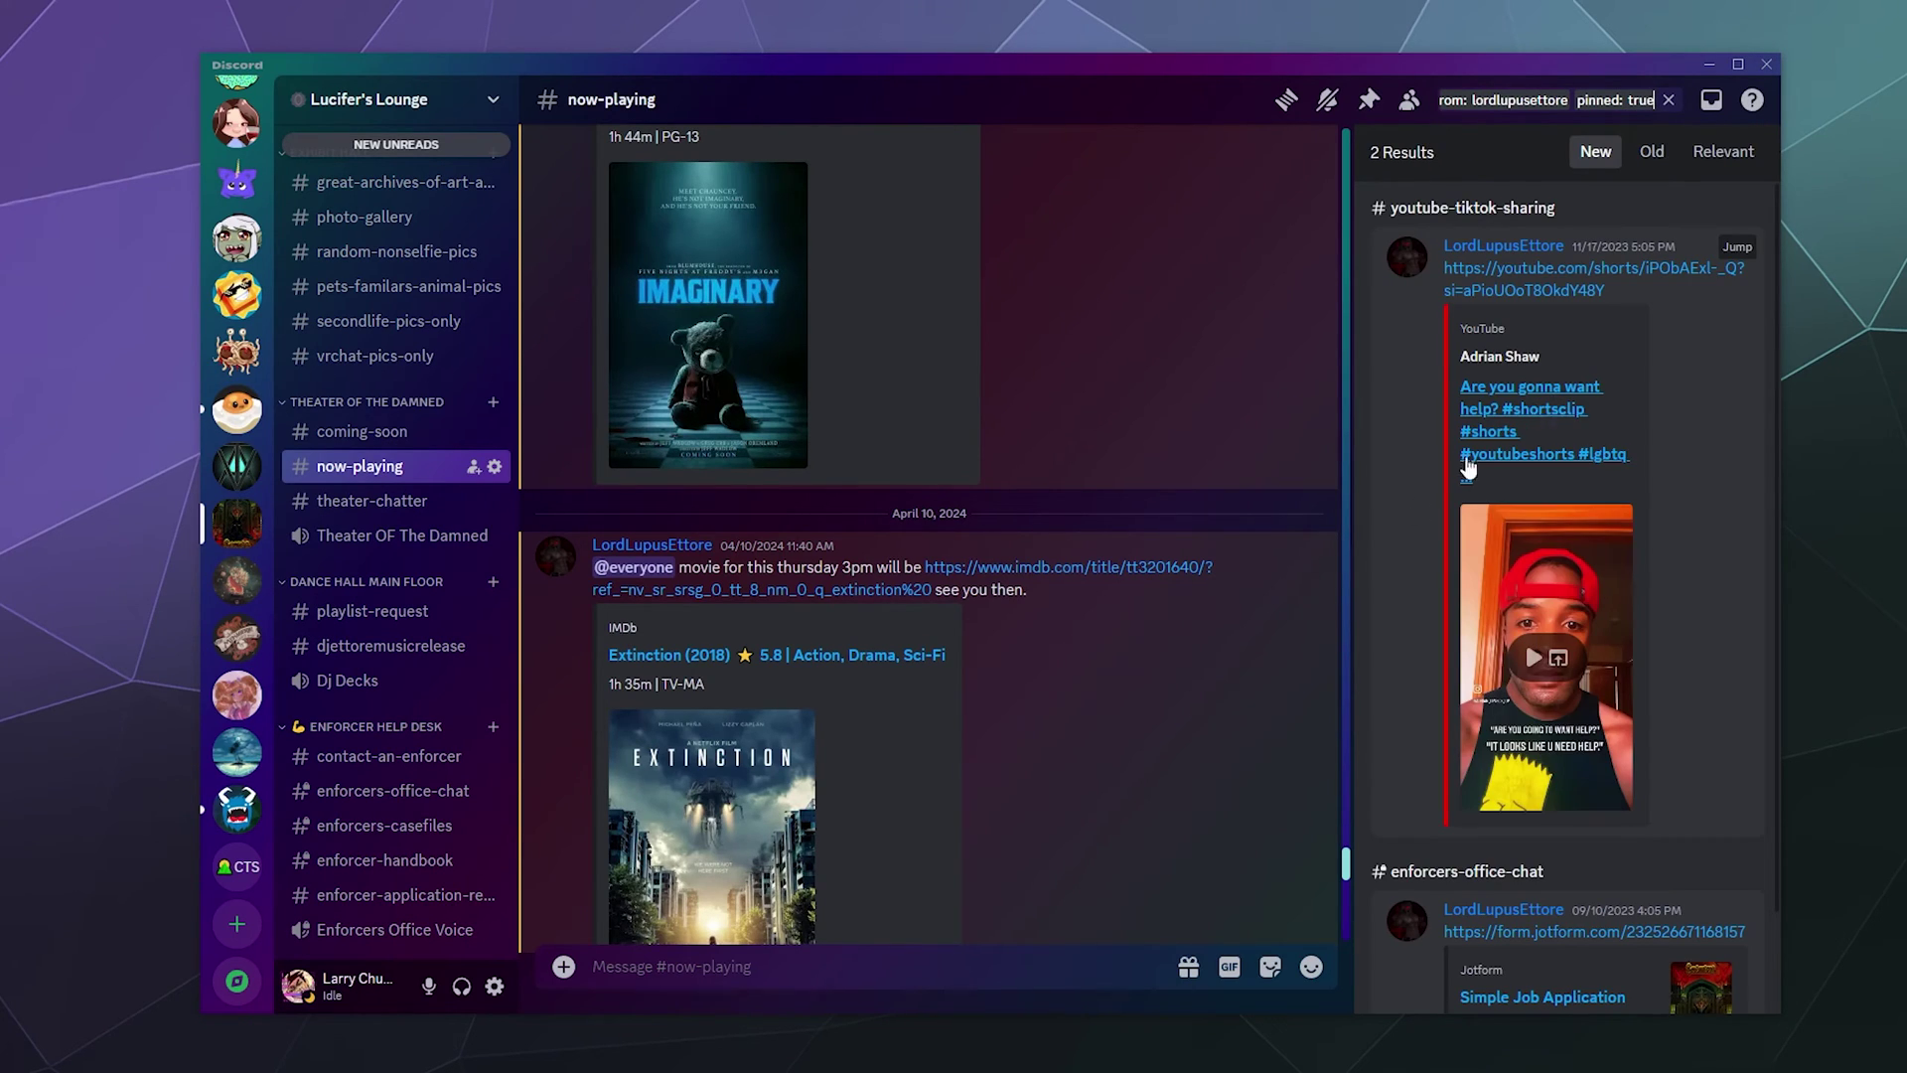
scroll(1470, 396, "down", 1)
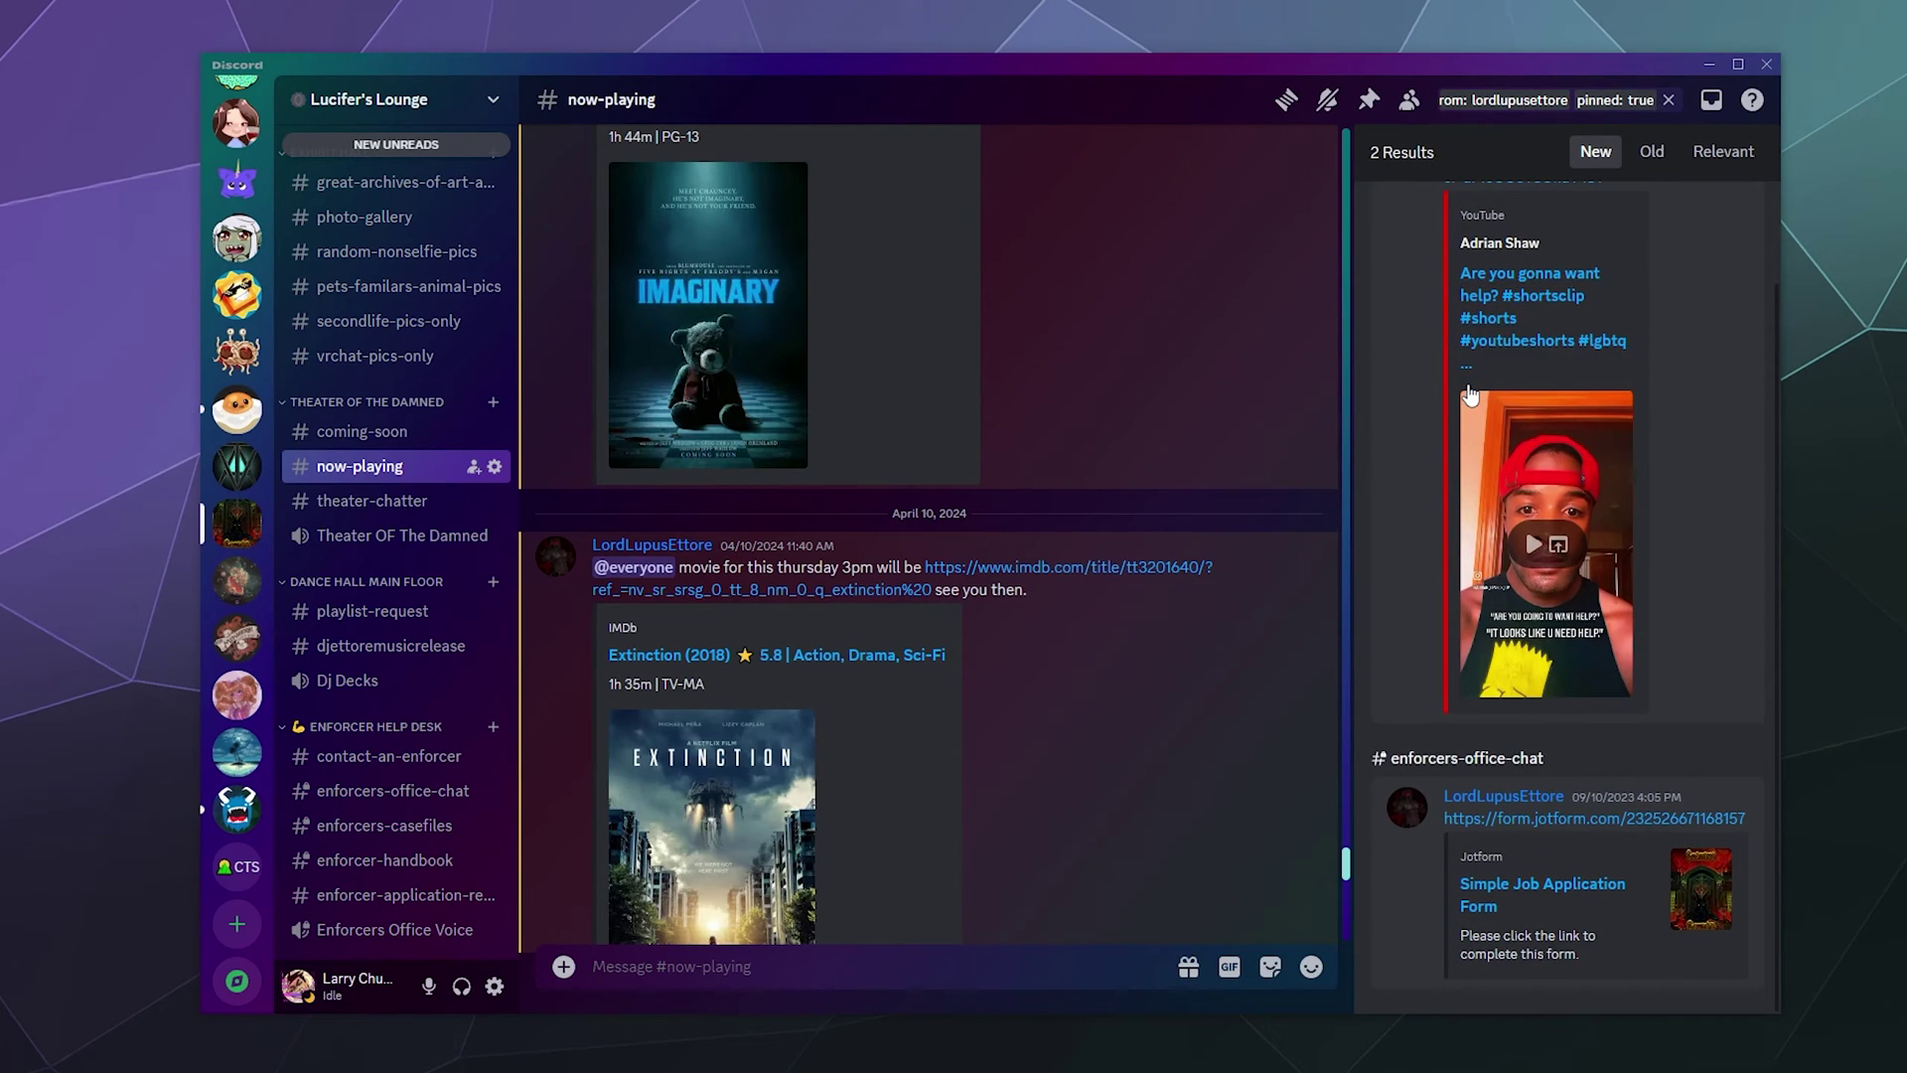
scroll(1470, 395, "up", 1)
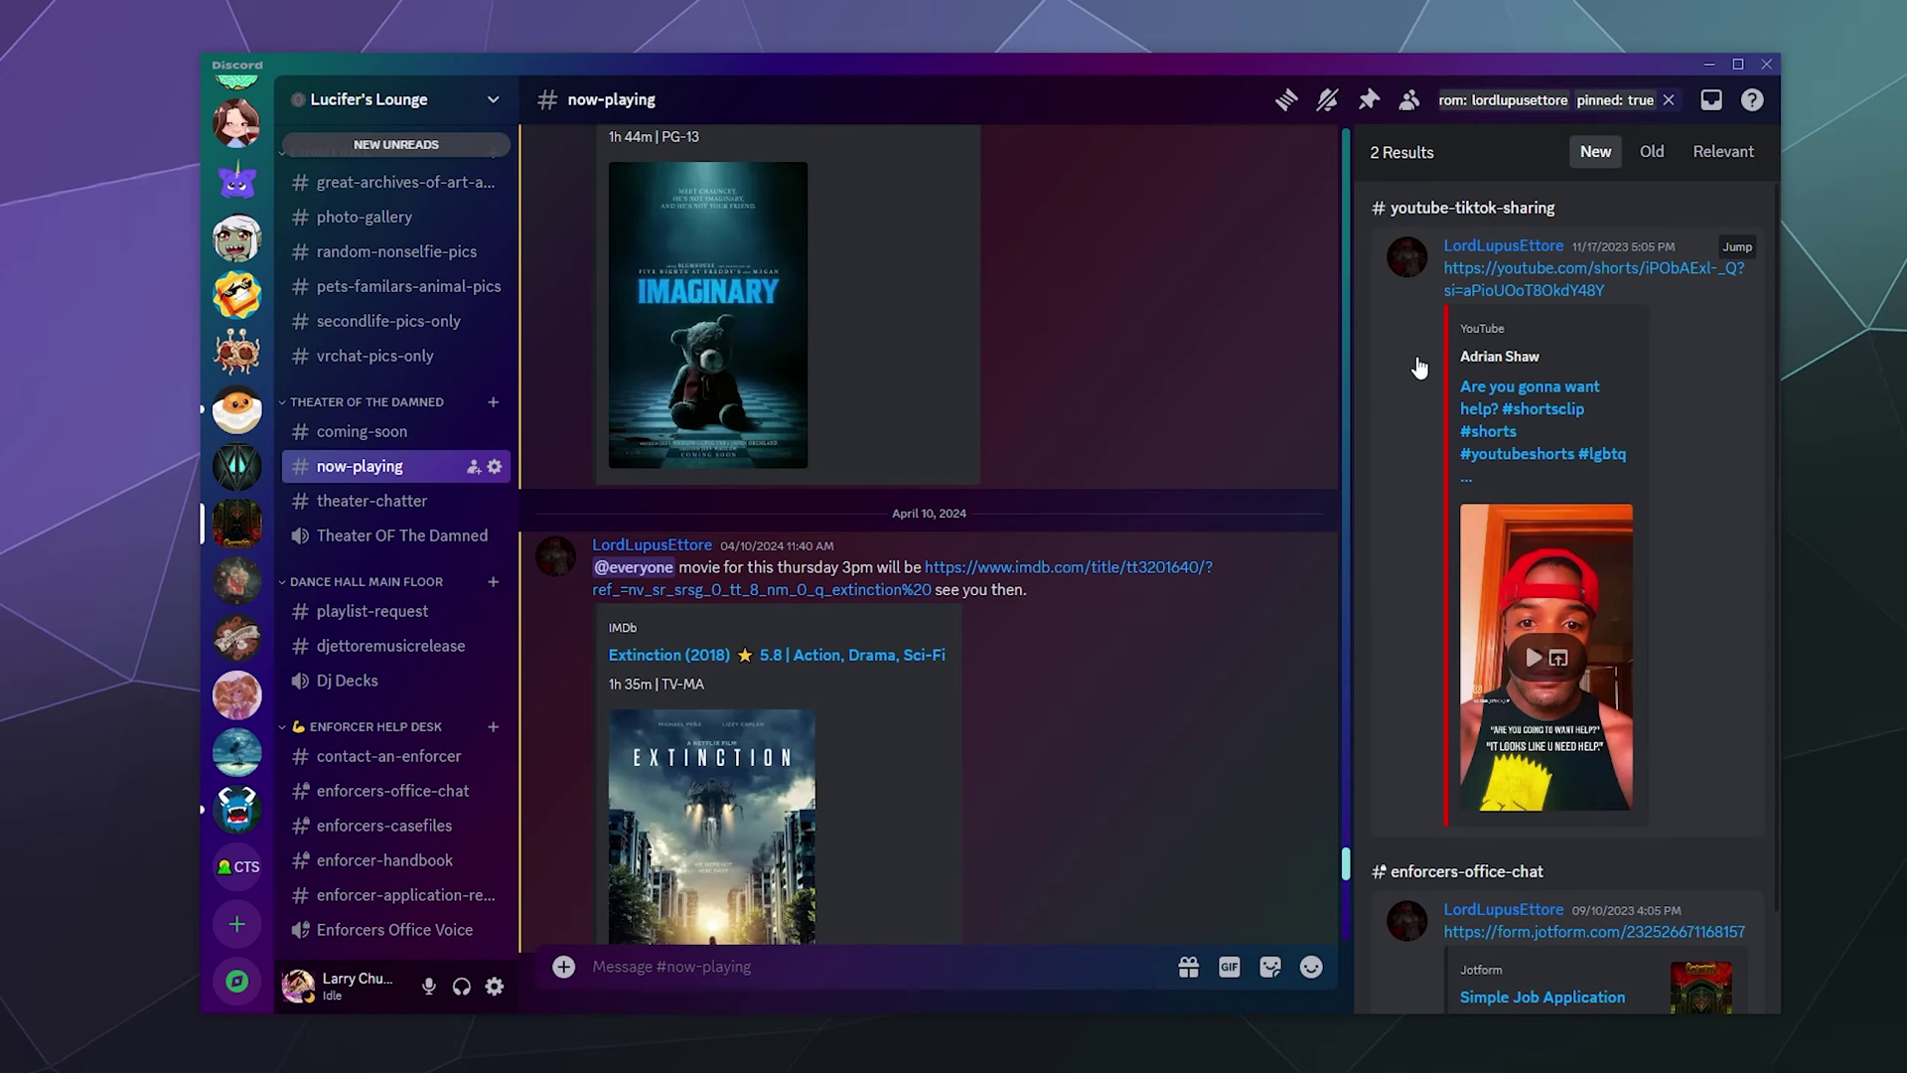
scroll(1445, 384, "down", 1)
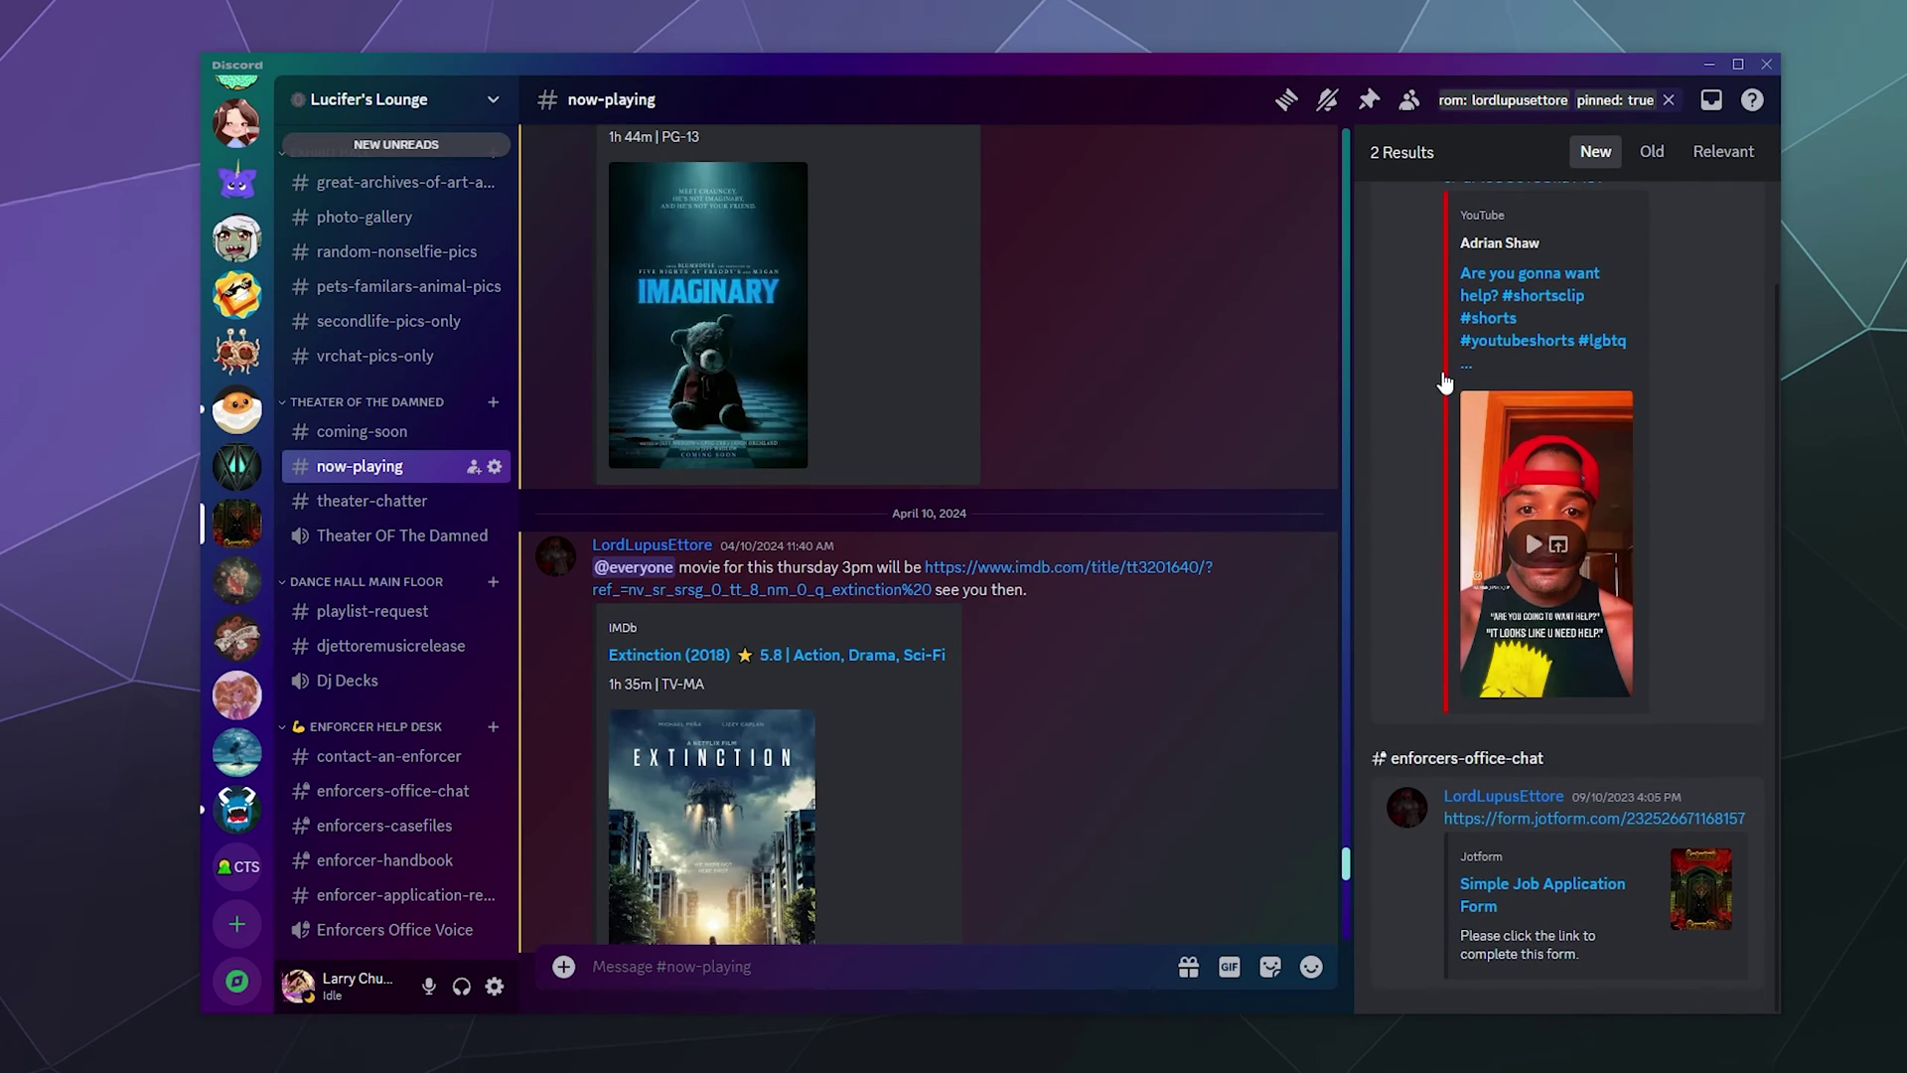
Clear the pinned-message search and delete its entry from the search history, leaving the search options closed.
scroll(1539, 268, "up", 2)
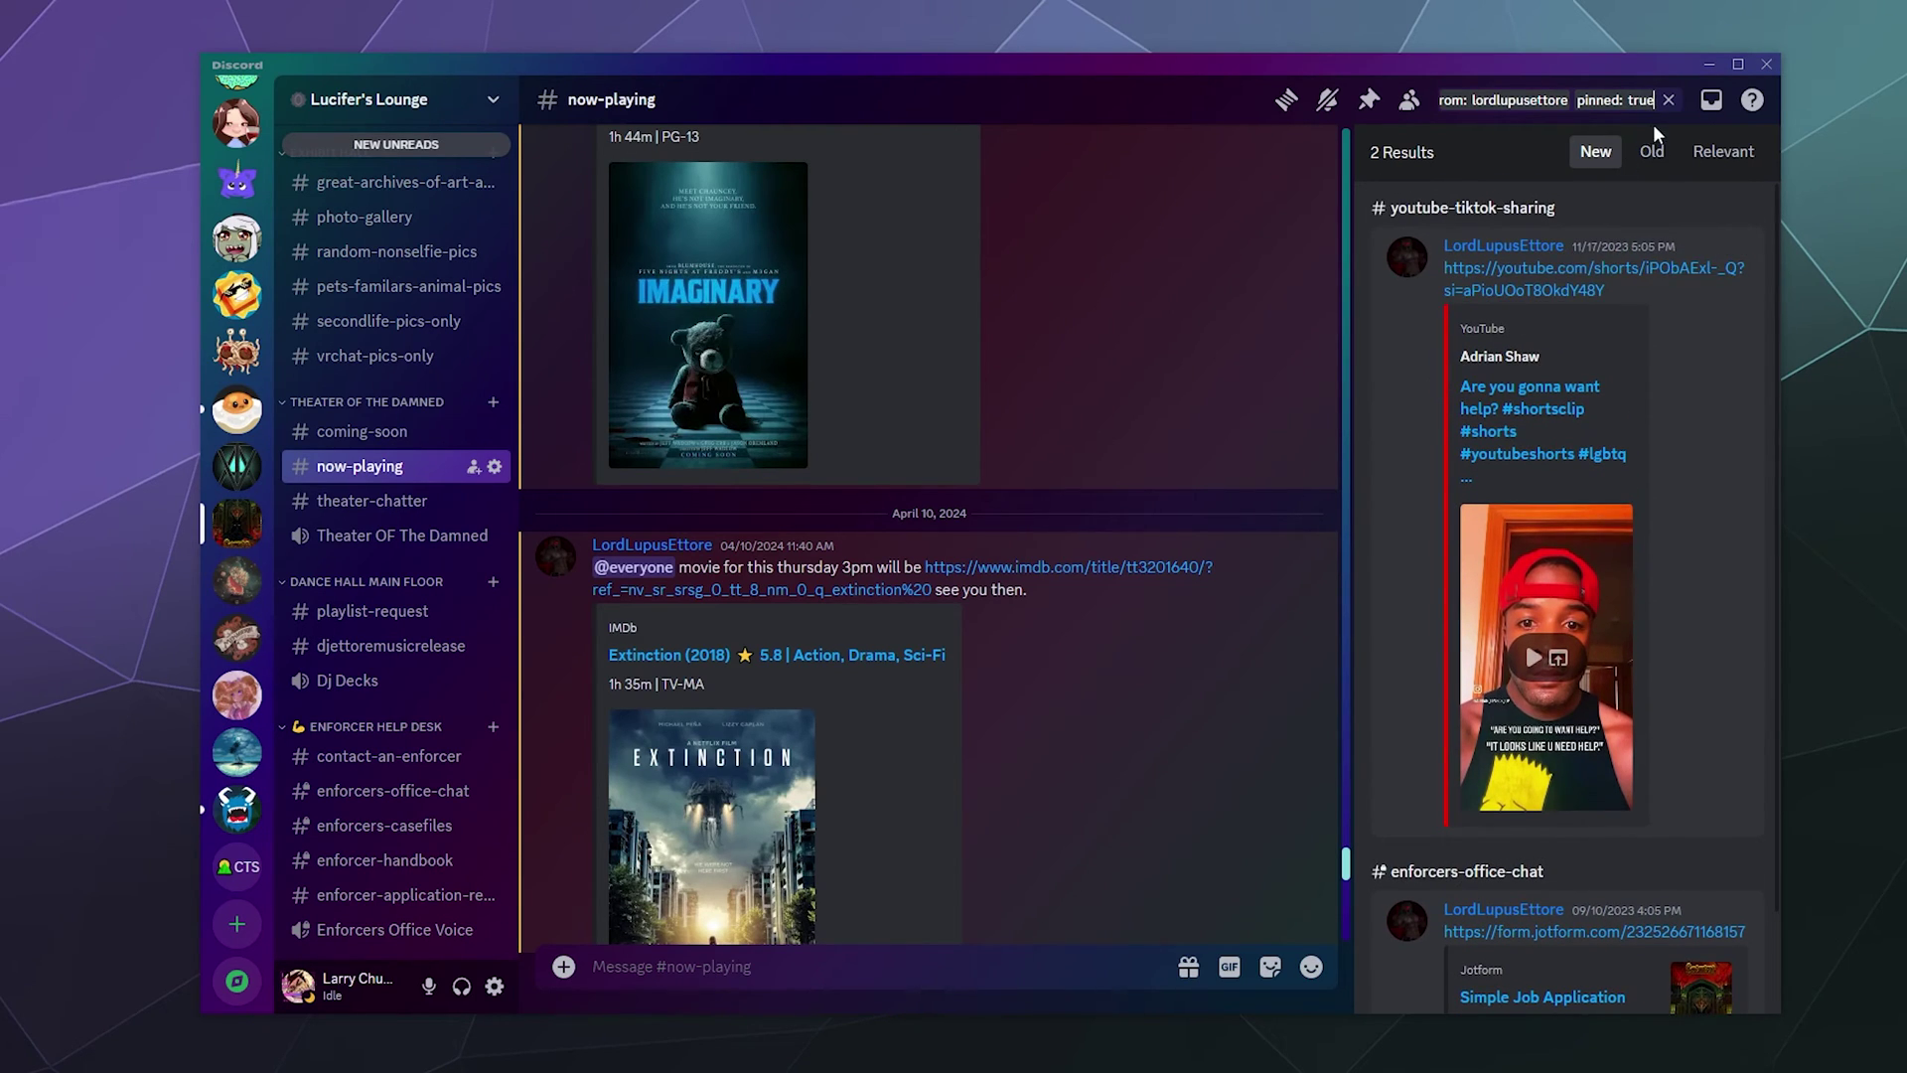
left_click(1668, 99)
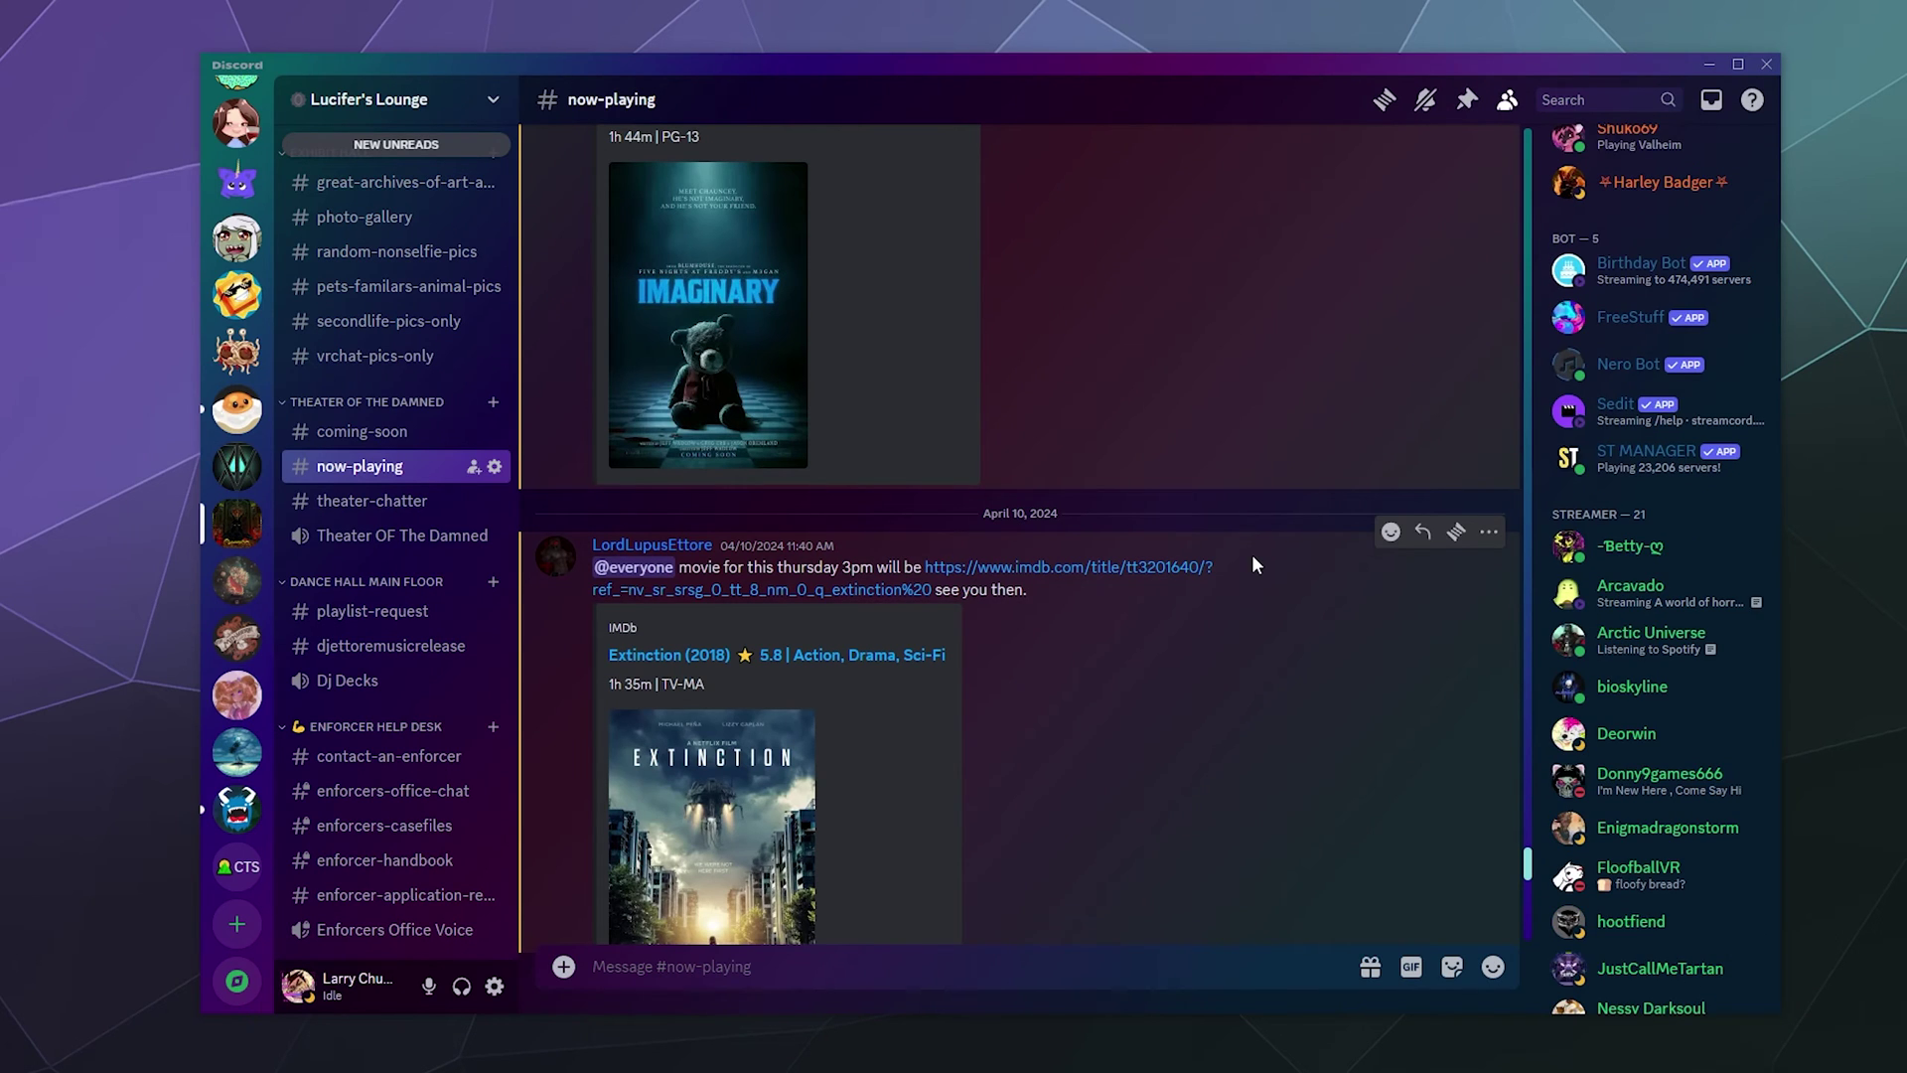
scroll(1206, 511, "down", 10)
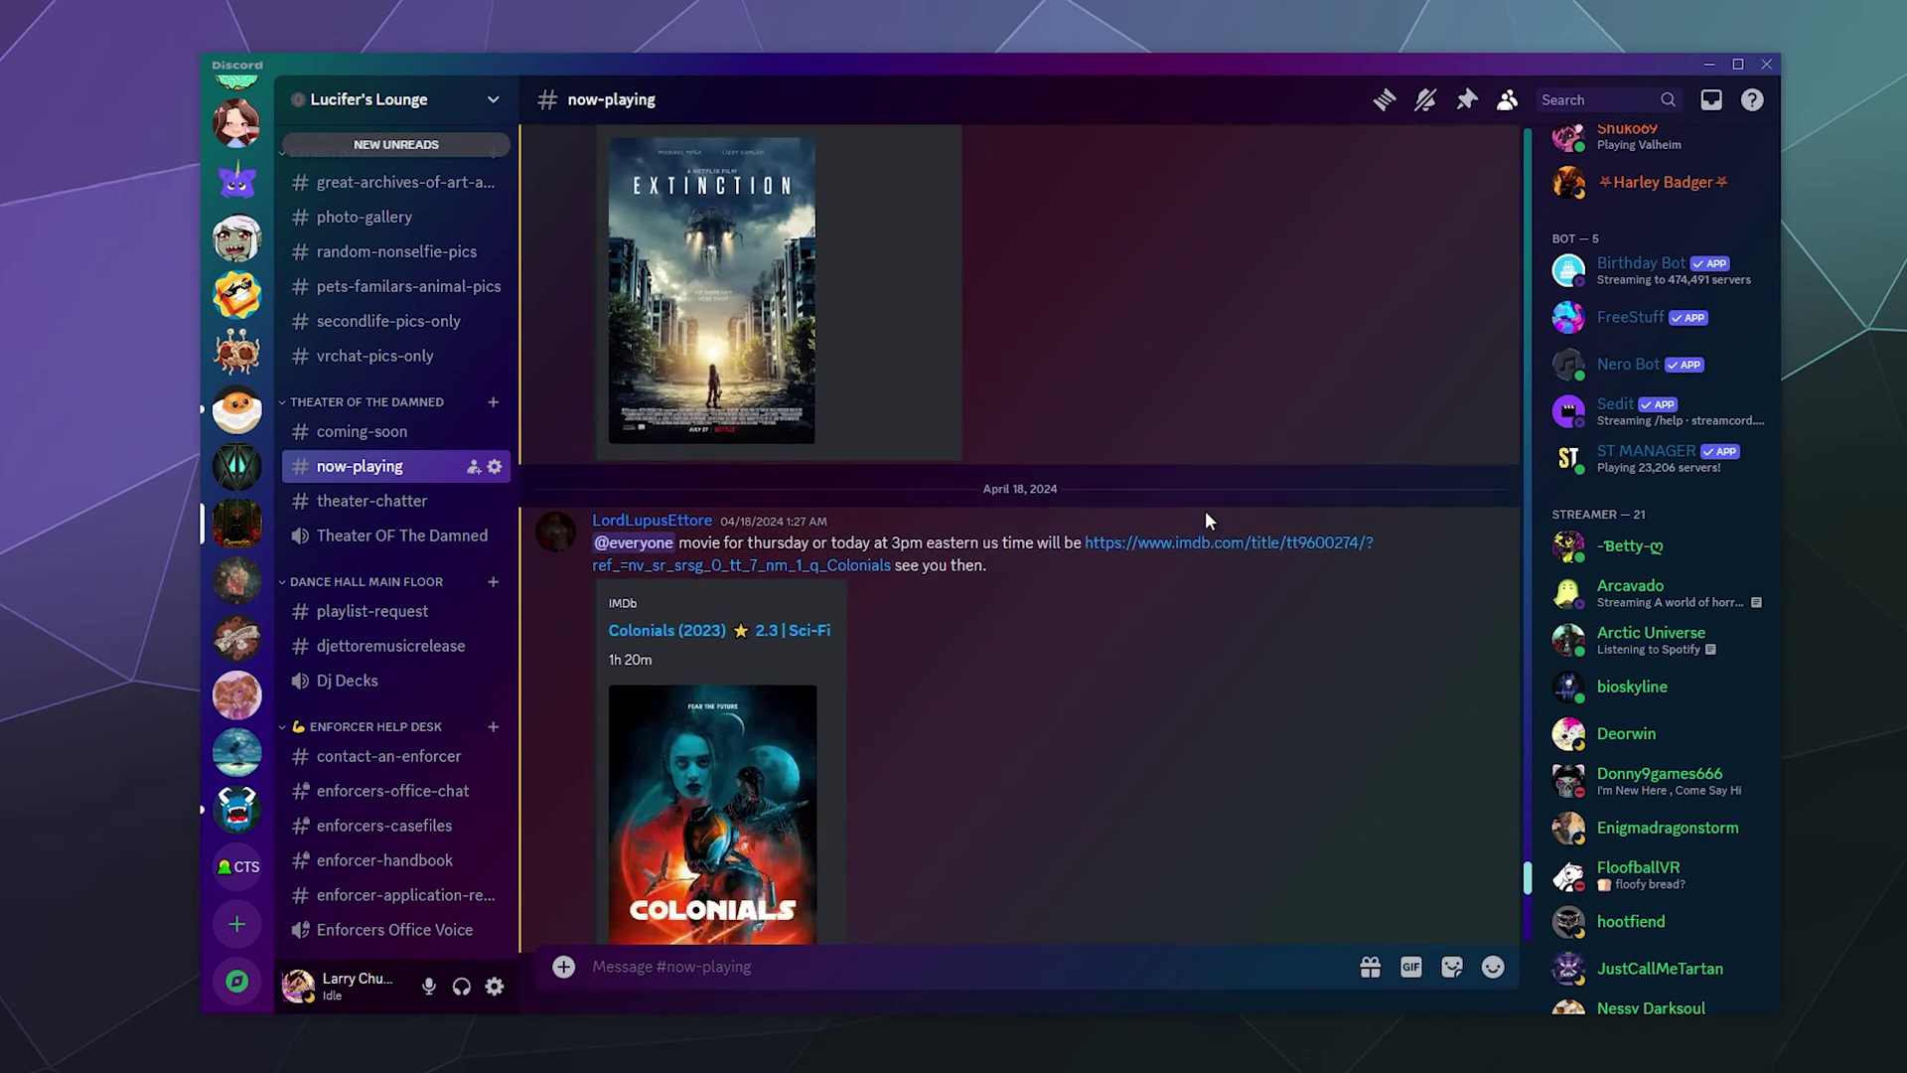
left_click(1584, 100)
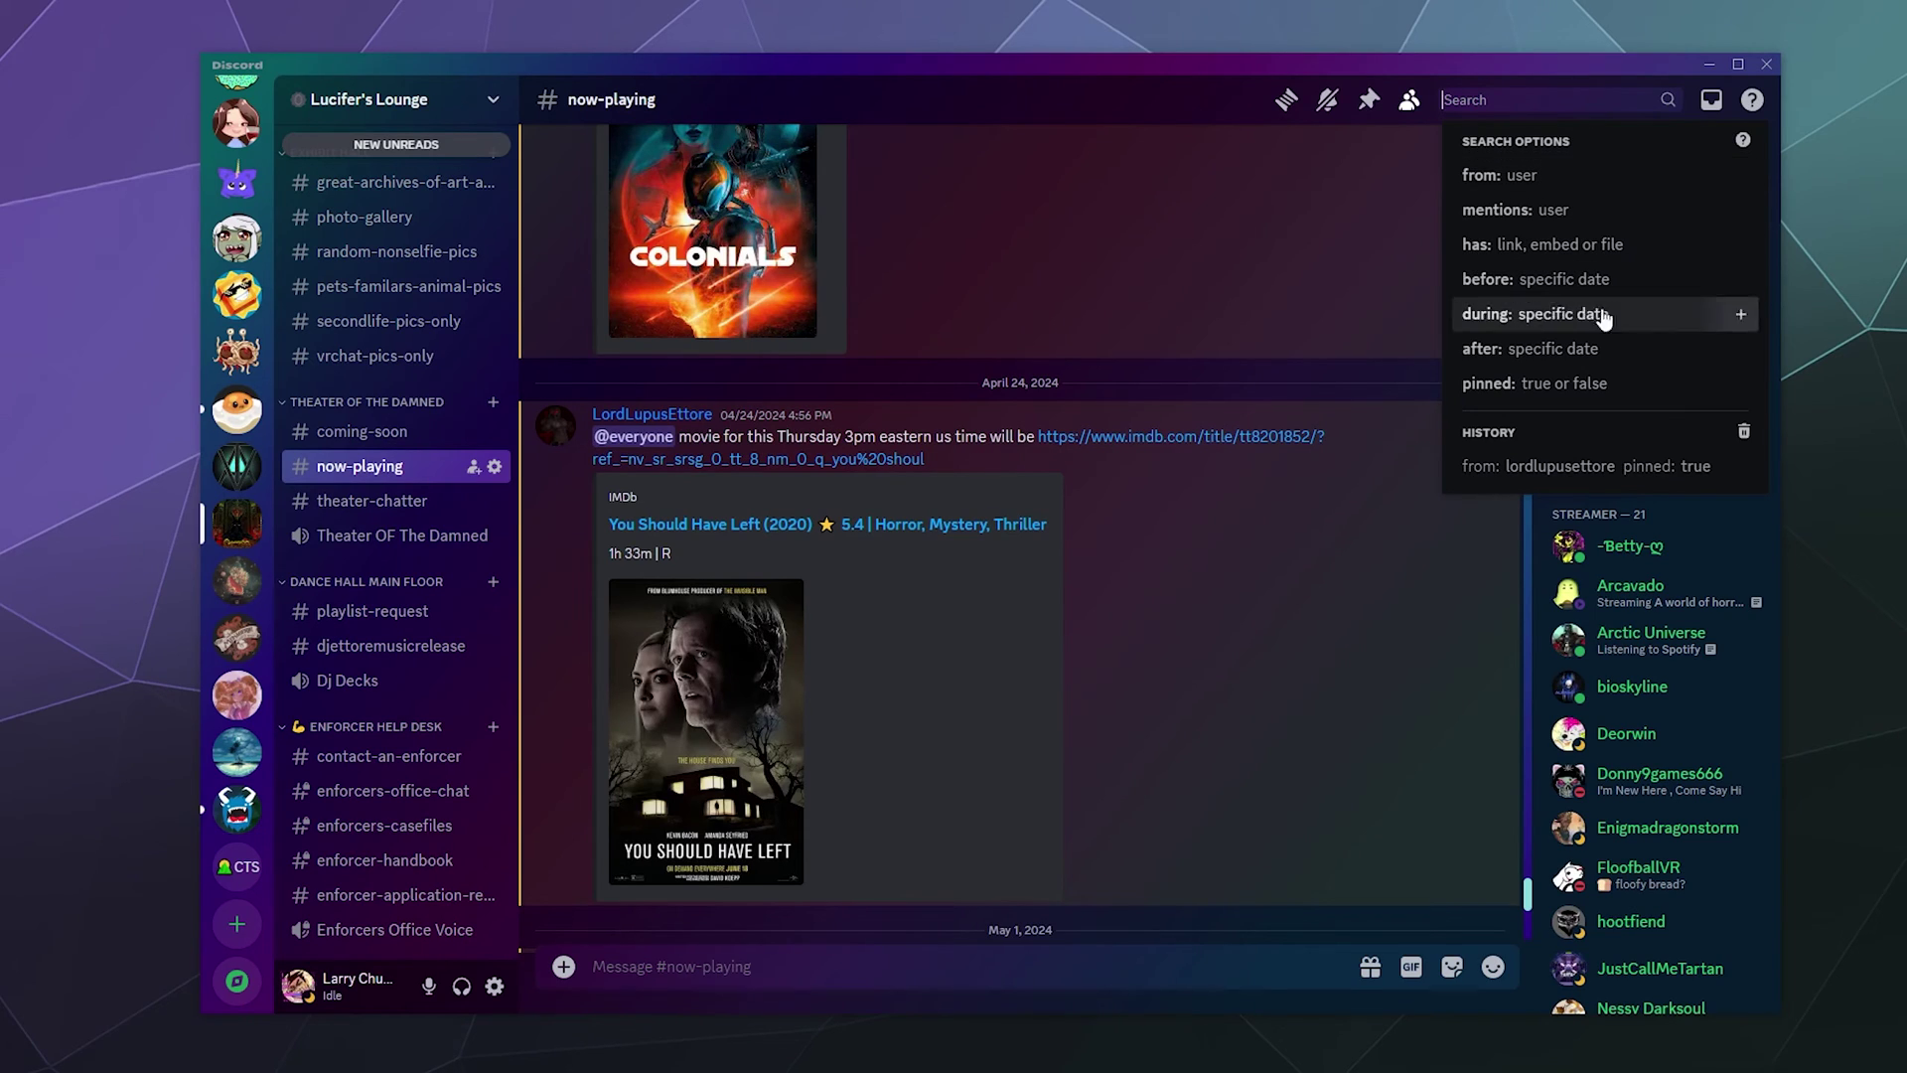
left_click(1743, 431)
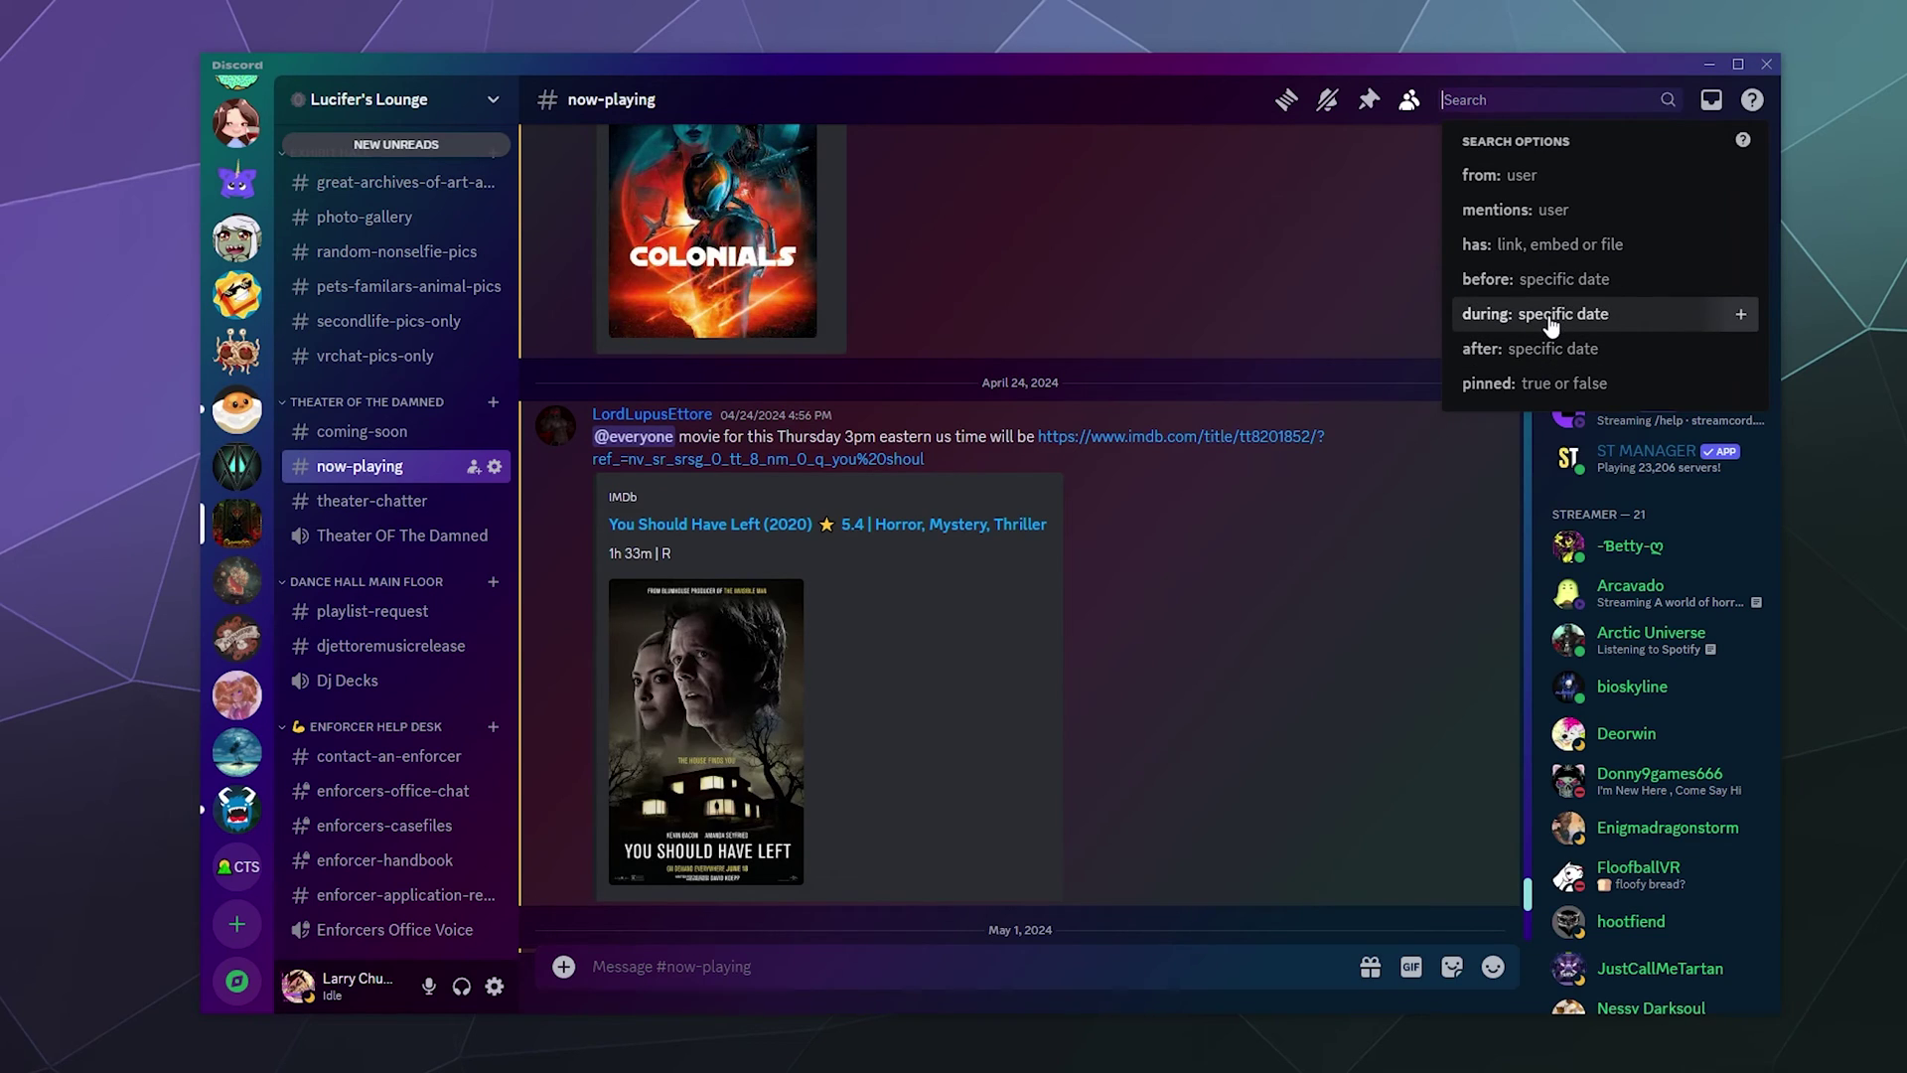
left_click(1329, 372)
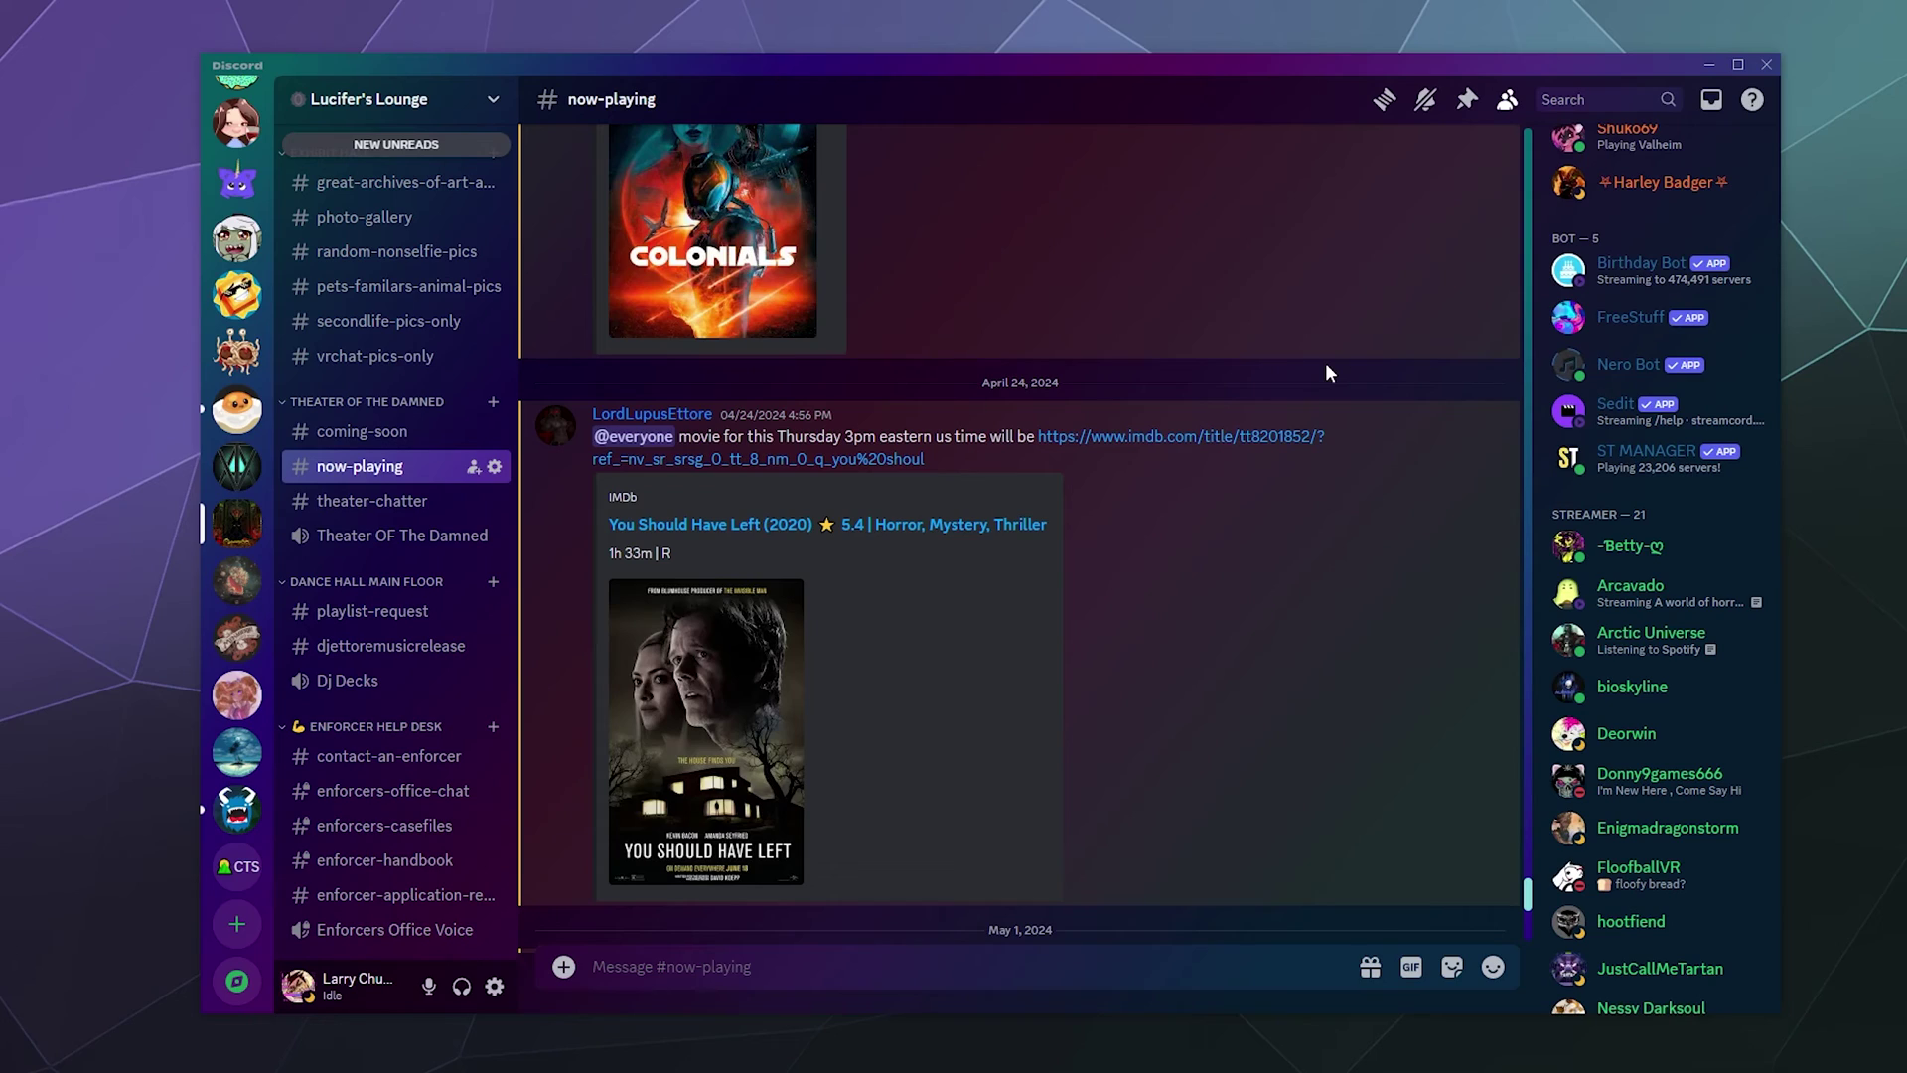